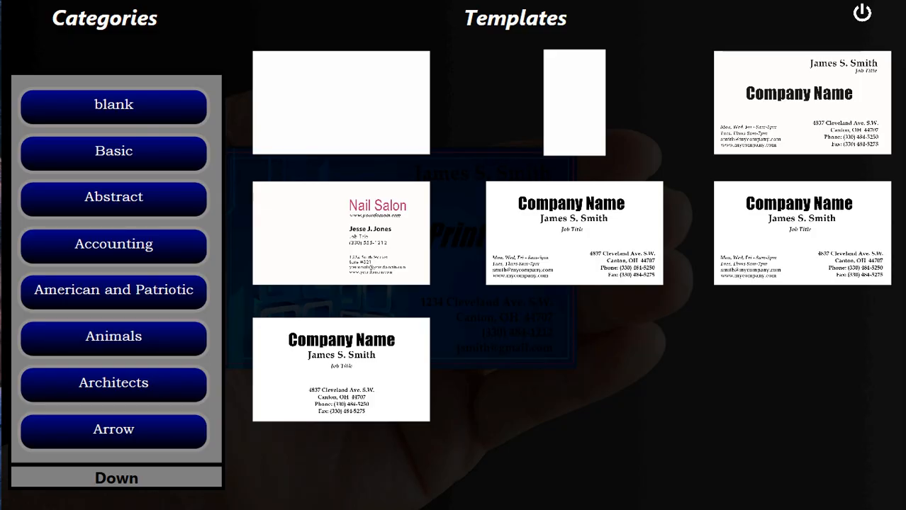
# - Open the blank horizontal business card template in Edit Your Card
pyautogui.click(341, 103)
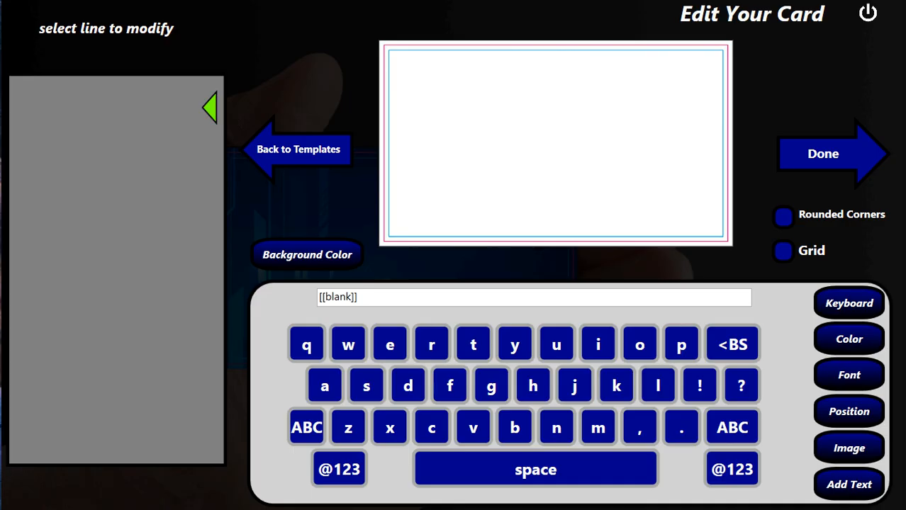
# - Give the card a light grey background and open the DropFolder photo browser
pyautogui.click(306, 255)
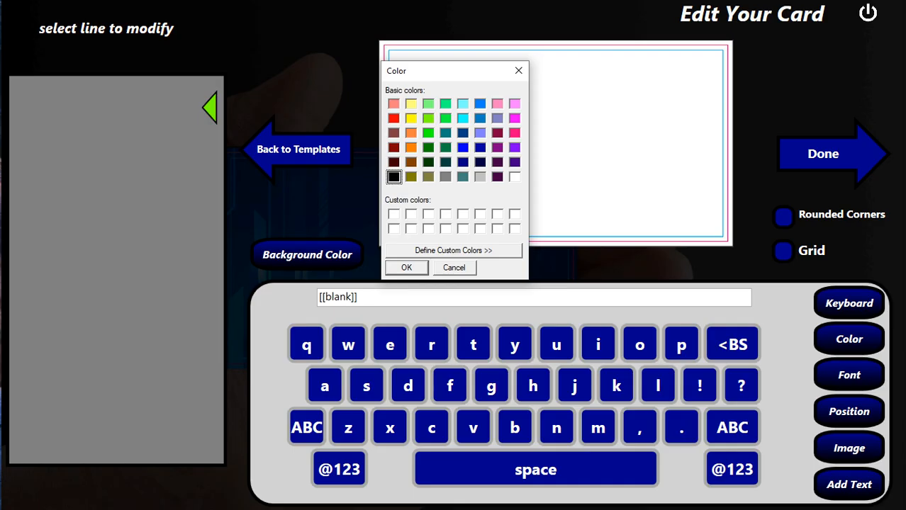
pyautogui.click(480, 177)
pyautogui.click(406, 268)
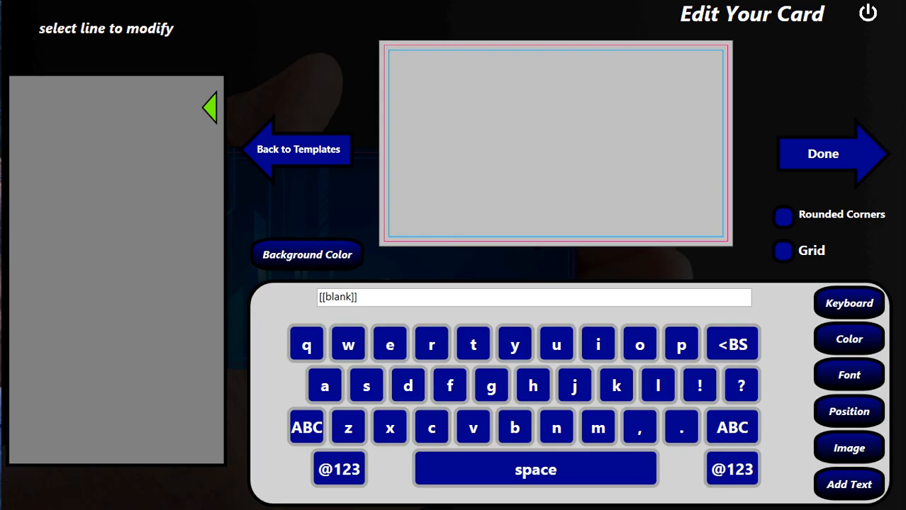
pyautogui.click(850, 448)
pyautogui.click(472, 394)
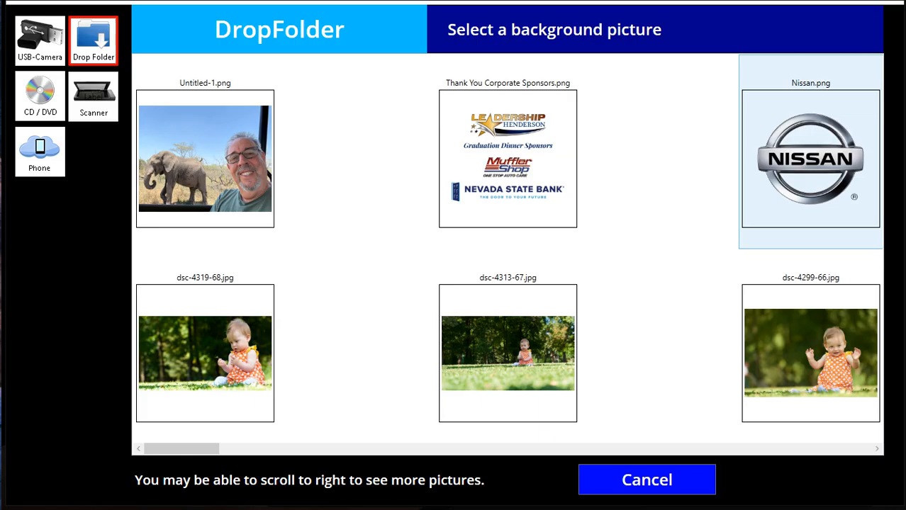
# - Place Nissan.png, shrink it to a small logo, and tuck it into the top-right corner
pyautogui.click(811, 159)
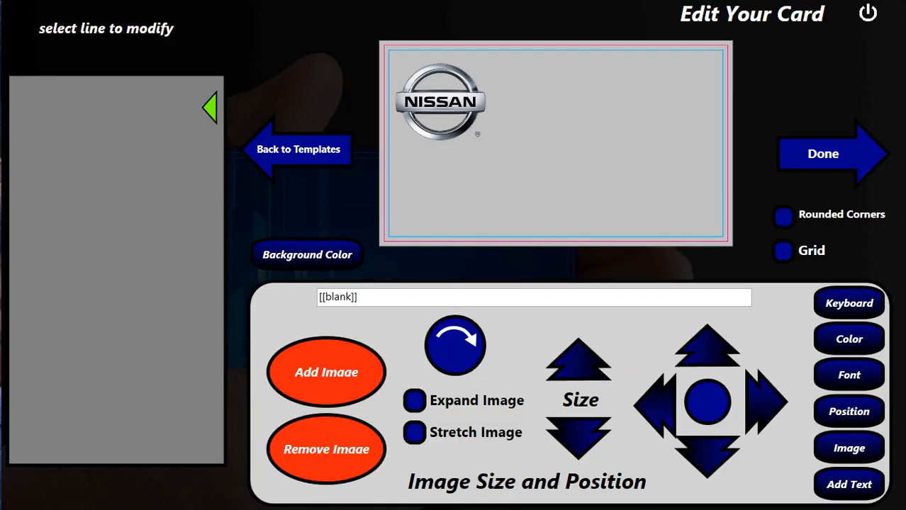
pyautogui.moveTo(440, 101); pyautogui.dragTo(659, 111)
pyautogui.click(578, 438)
pyautogui.click(578, 438)
pyautogui.click(578, 438)
pyautogui.click(579, 439)
pyautogui.click(579, 438)
pyautogui.click(578, 438)
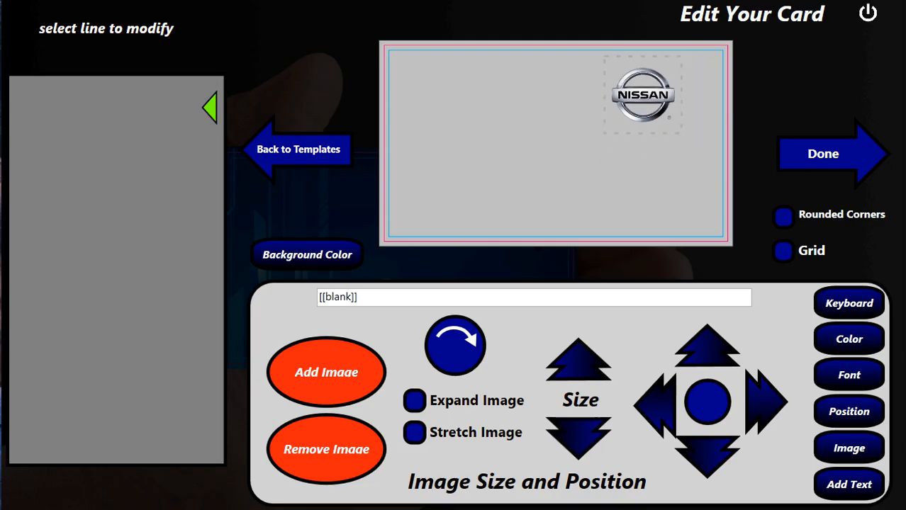
pyautogui.click(579, 361)
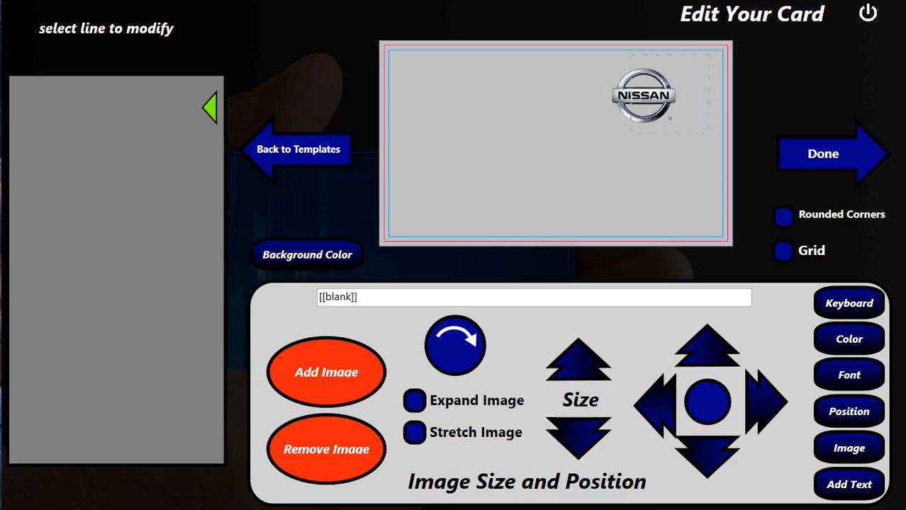
pyautogui.moveTo(644, 95); pyautogui.dragTo(680, 86)
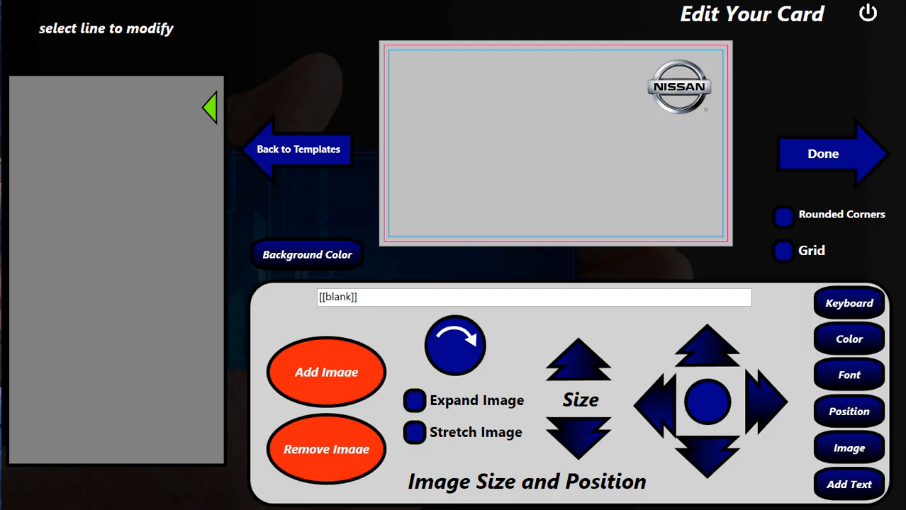
# - Add a text line reading '1234 Main St.'
pyautogui.click(849, 484)
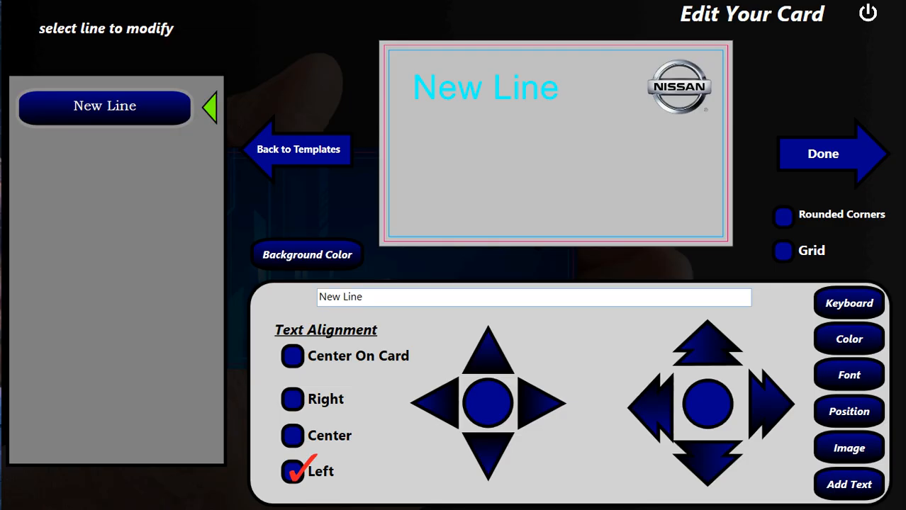
pyautogui.moveTo(364, 297); pyautogui.dragTo(318, 297)
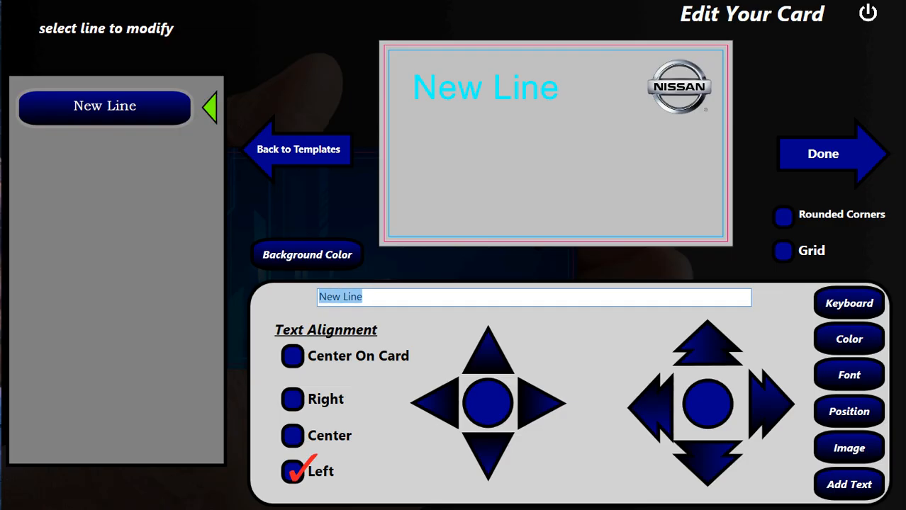
pyautogui.write('1234 man')
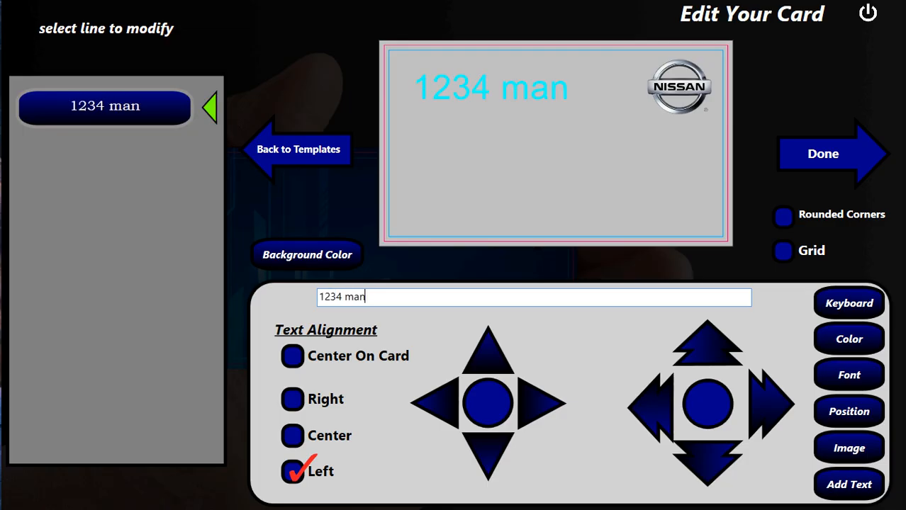
pyautogui.press('BackSpace')
pyautogui.write('in')
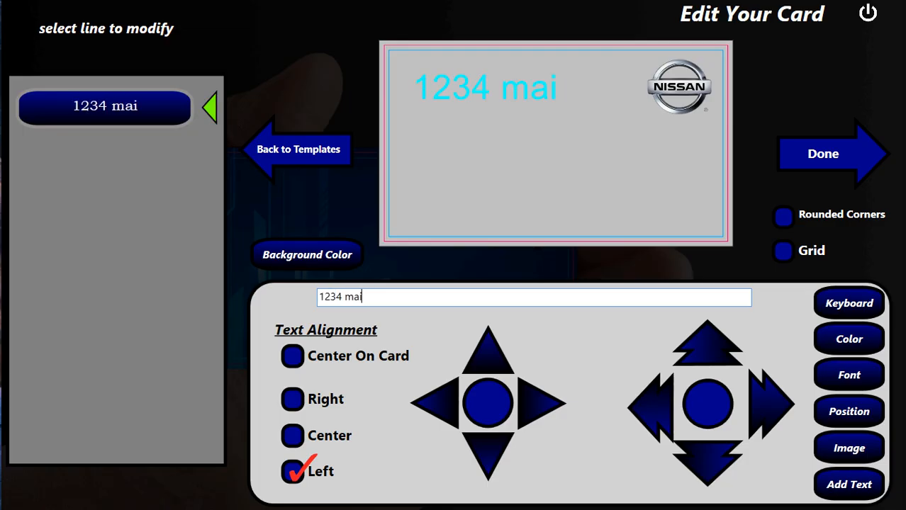
pyautogui.press('BackSpace')
pyautogui.press('BackSpace')
pyautogui.press('BackSpace')
pyautogui.press('BackSpace')
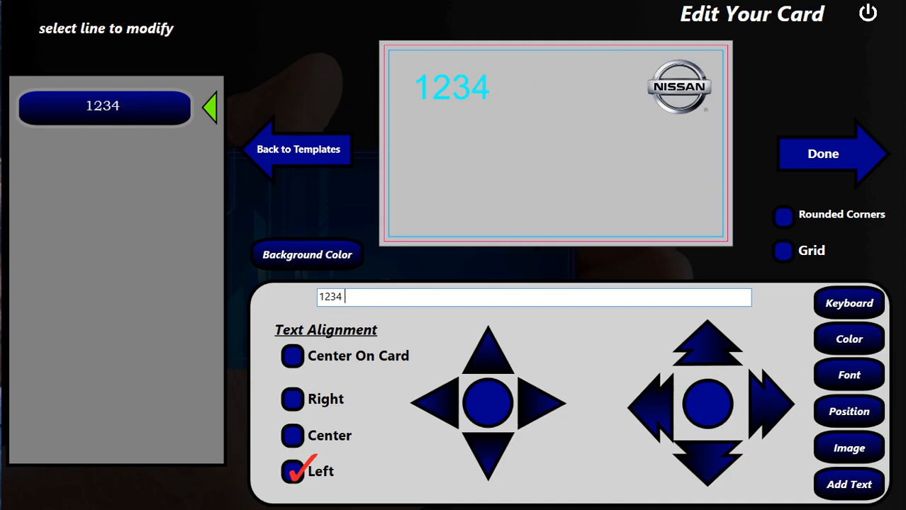
pyautogui.write('Main S')
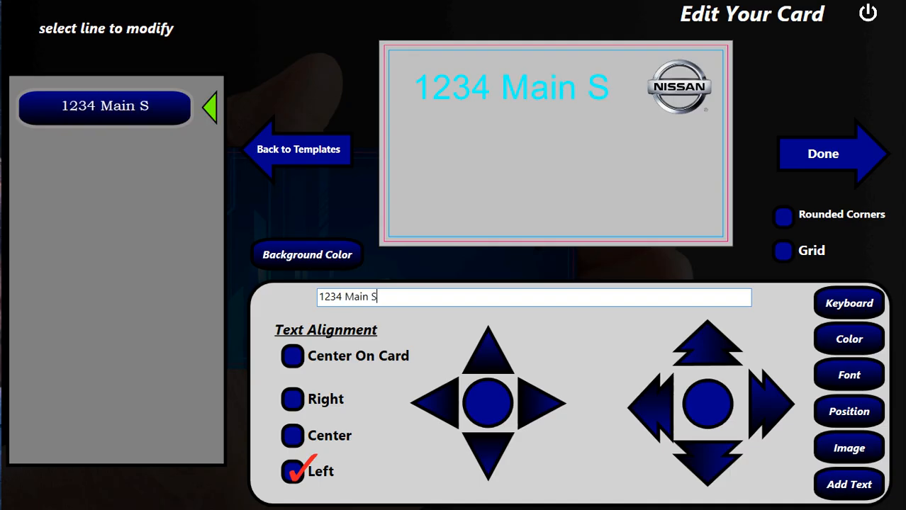
pyautogui.write('t.')
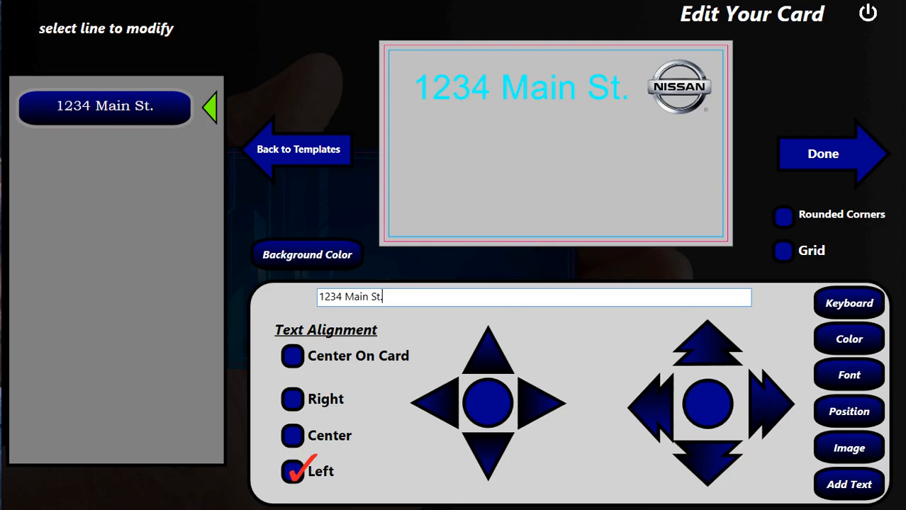
# - Make the address black, size 15, move it to the card's right, and add another line
pyautogui.click(849, 375)
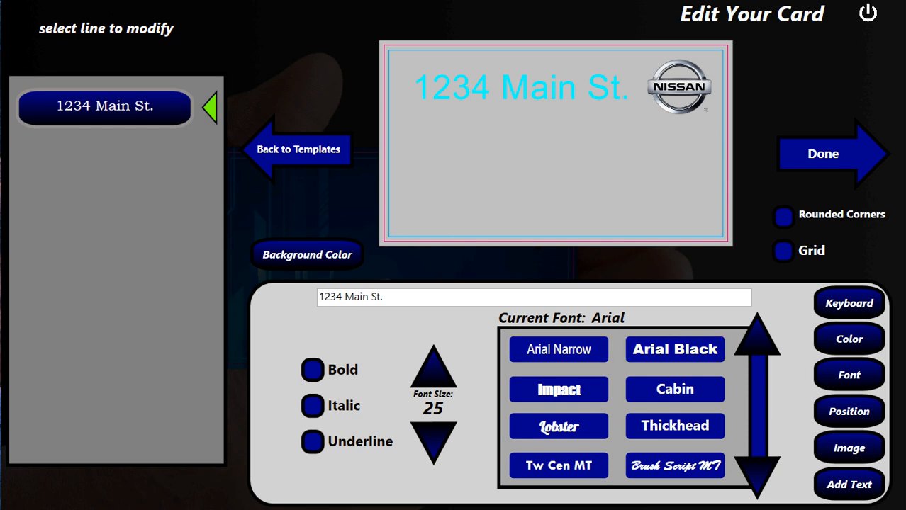
pyautogui.click(433, 444)
pyautogui.click(433, 445)
pyautogui.click(433, 445)
pyautogui.click(434, 445)
pyautogui.click(849, 340)
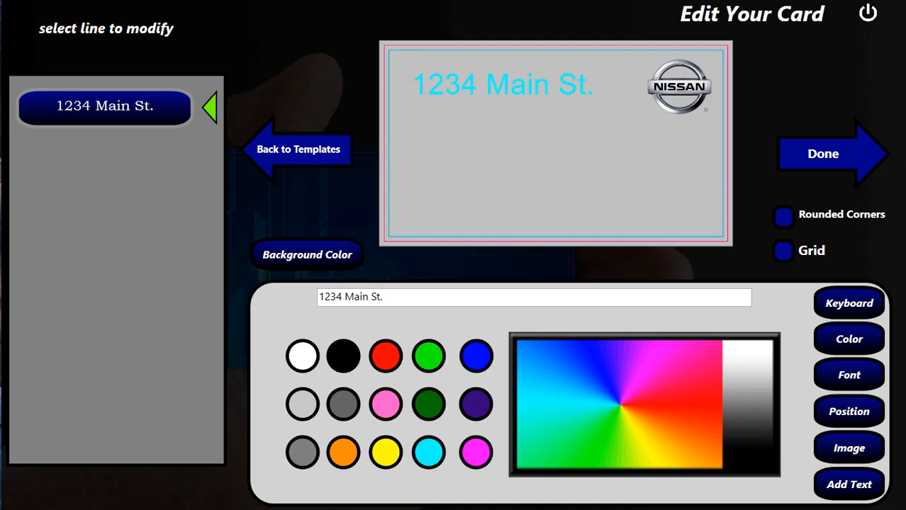
pyautogui.click(343, 357)
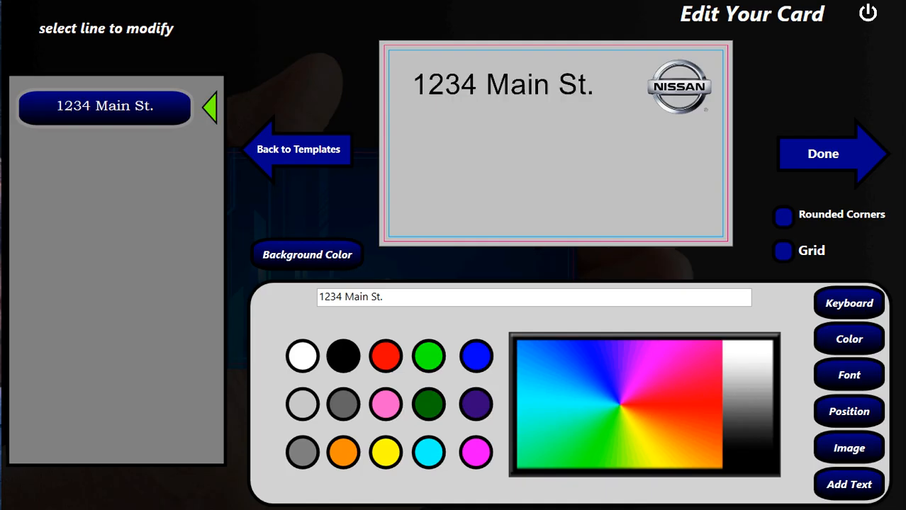
pyautogui.click(849, 375)
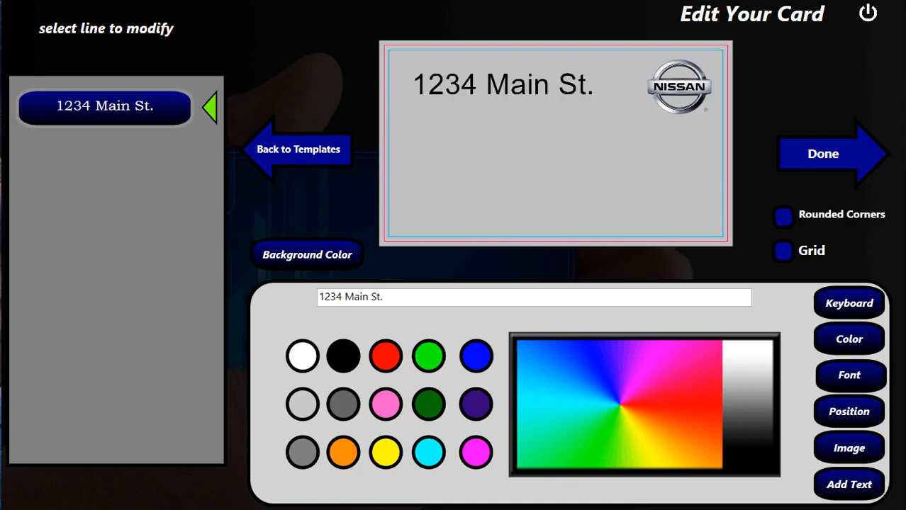
pyautogui.click(434, 444)
pyautogui.click(434, 445)
pyautogui.click(434, 441)
pyautogui.click(434, 441)
pyautogui.click(433, 441)
pyautogui.click(434, 441)
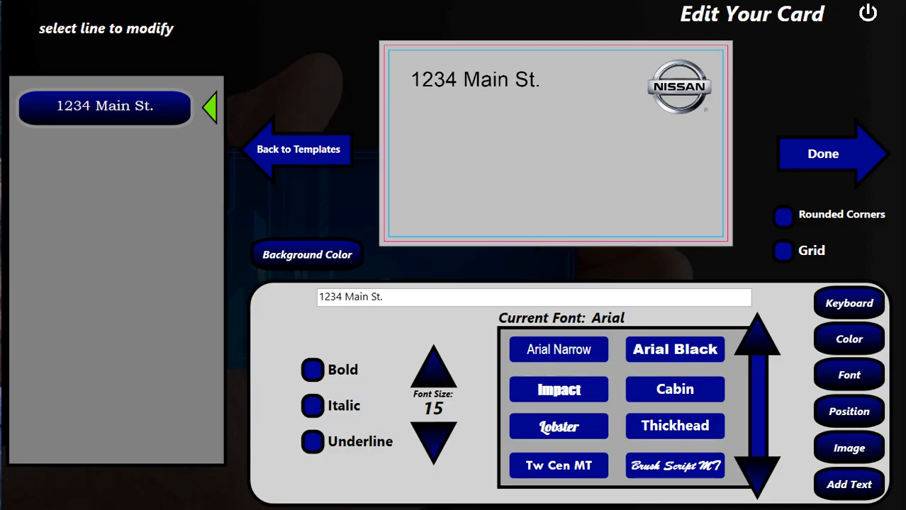
pyautogui.moveTo(539, 135); pyautogui.dragTo(649, 148)
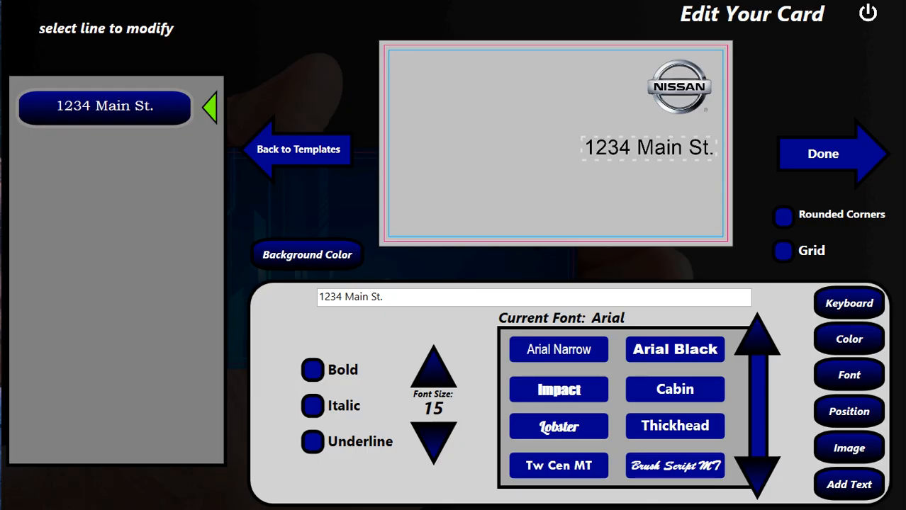
pyautogui.click(849, 484)
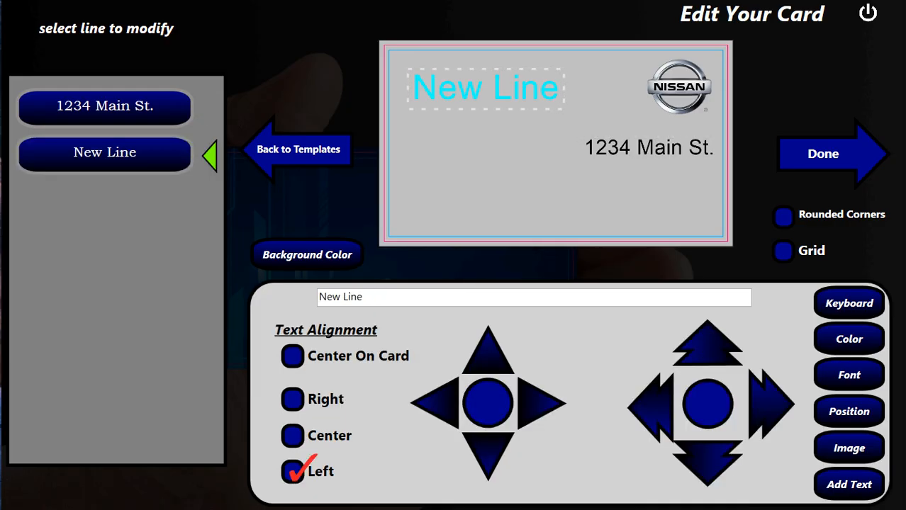
# - Add new text lines and replace one placeholder with 'Henderson NV 89011'
pyautogui.click(848, 484)
pyautogui.click(849, 484)
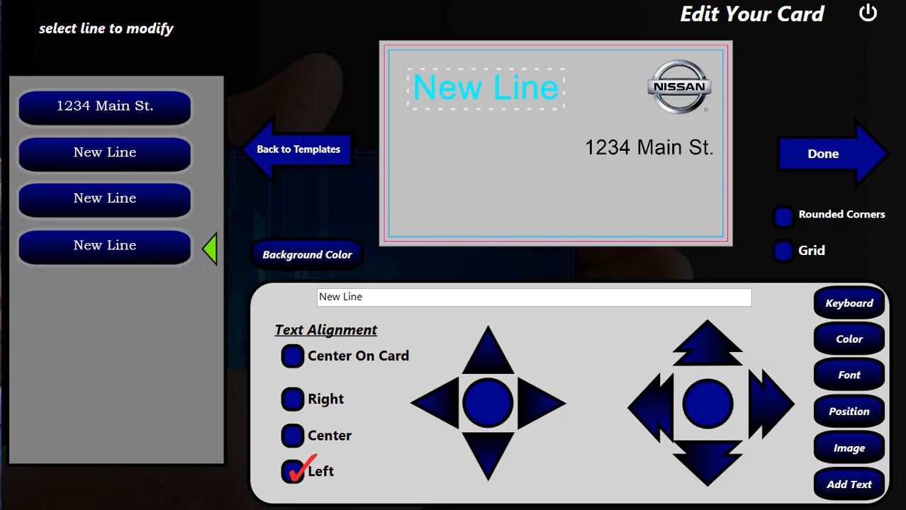
pyautogui.moveTo(351, 297); pyautogui.dragTo(319, 297)
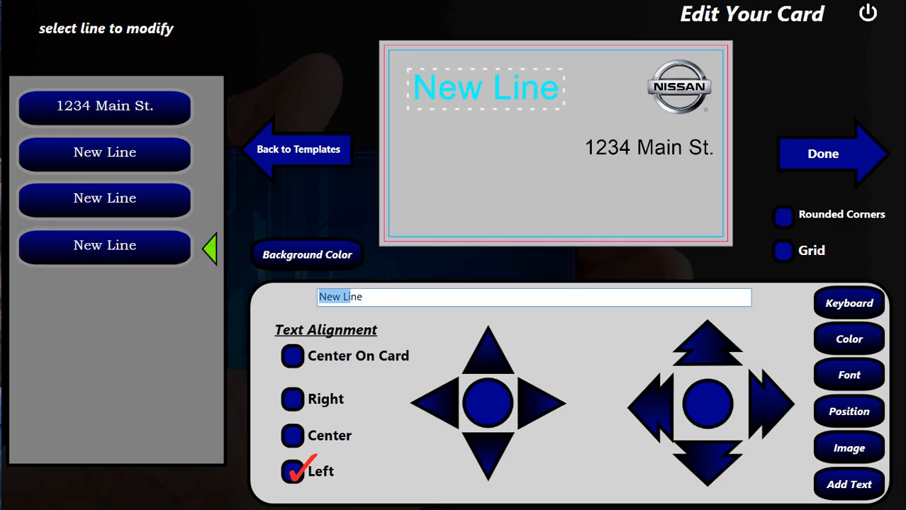
pyautogui.press('Delete')
pyautogui.press('Delete')
pyautogui.press('Delete')
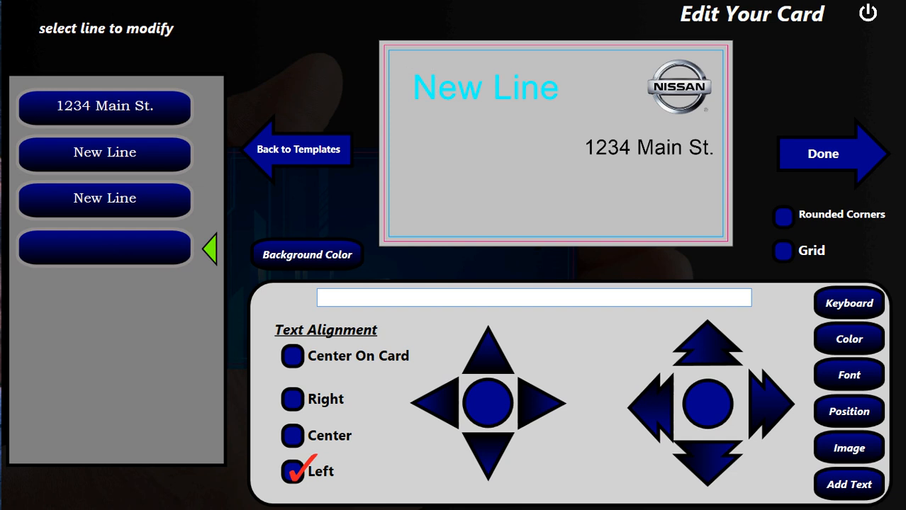
pyautogui.write('Henderson NV 89011')
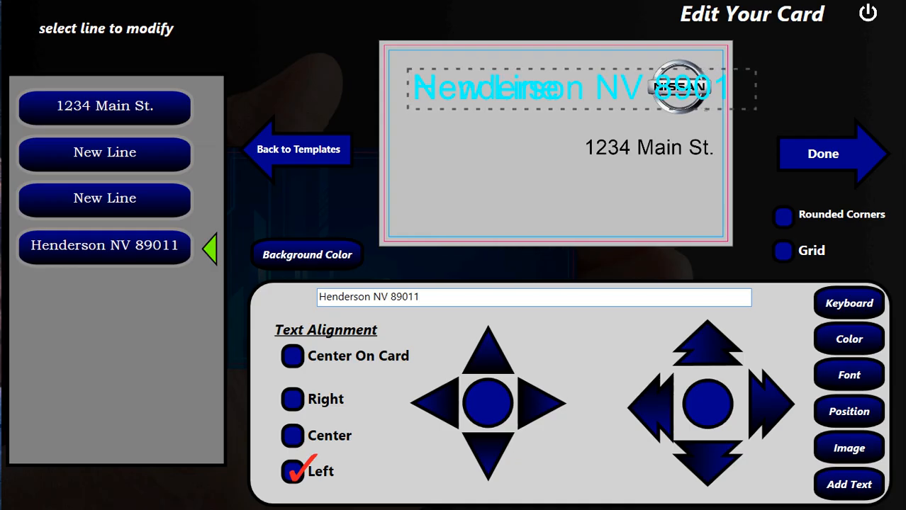
# - Set Henderson NV 89011 to black, size 15, right-aligned under 1234 Main St
pyautogui.moveTo(576, 148); pyautogui.dragTo(565, 188)
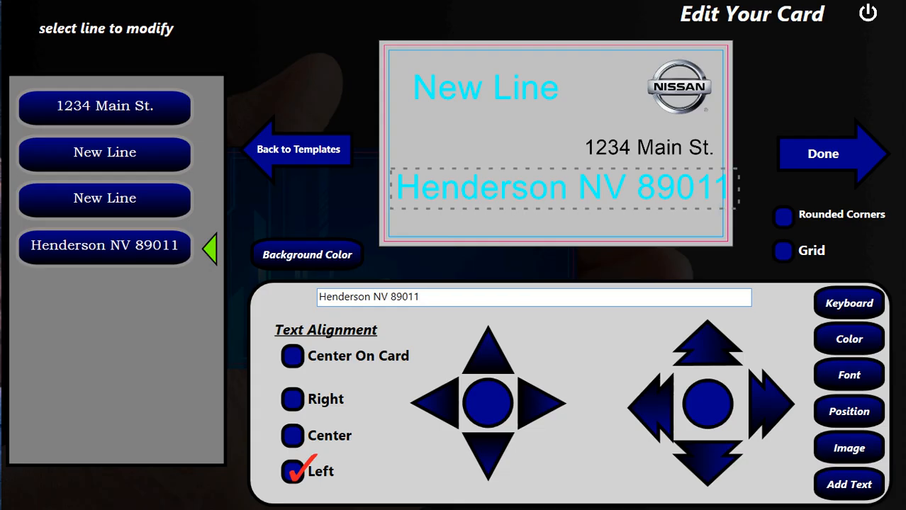
pyautogui.click(850, 339)
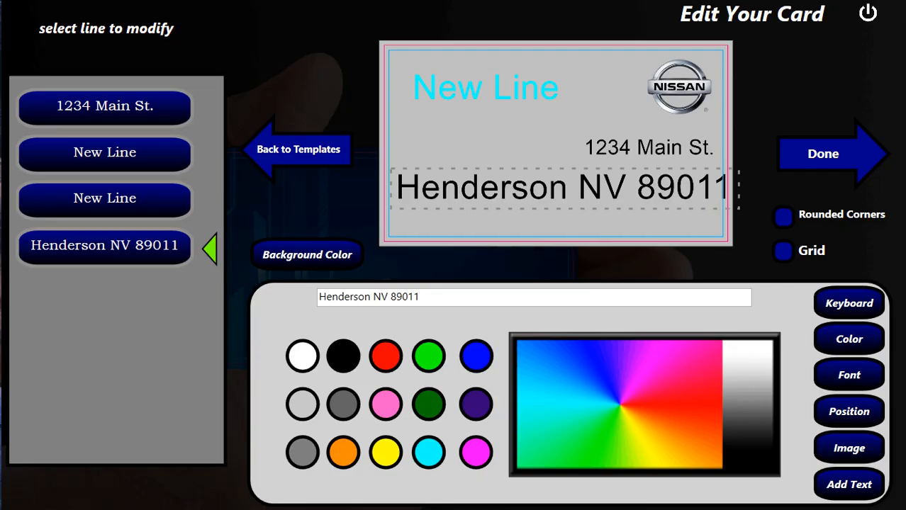
pyautogui.click(850, 375)
pyautogui.click(433, 446)
pyautogui.click(436, 444)
pyautogui.click(436, 444)
pyautogui.click(436, 444)
pyautogui.click(436, 444)
pyautogui.click(436, 444)
pyautogui.click(436, 443)
pyautogui.click(436, 443)
pyautogui.click(436, 444)
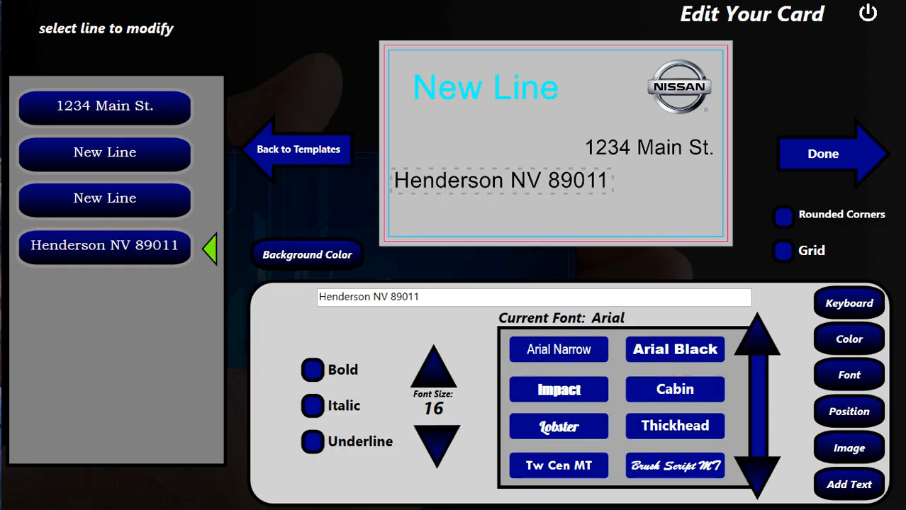
pyautogui.click(434, 444)
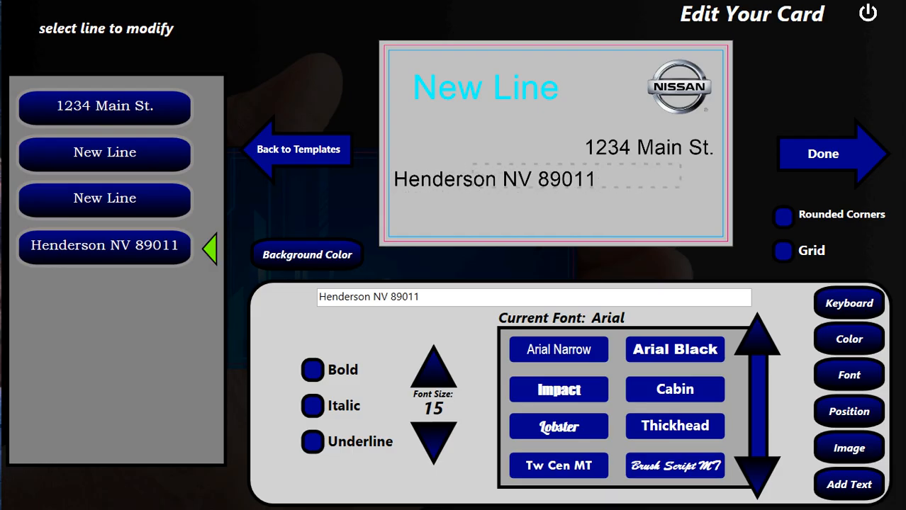
pyautogui.moveTo(608, 168); pyautogui.dragTo(610, 171)
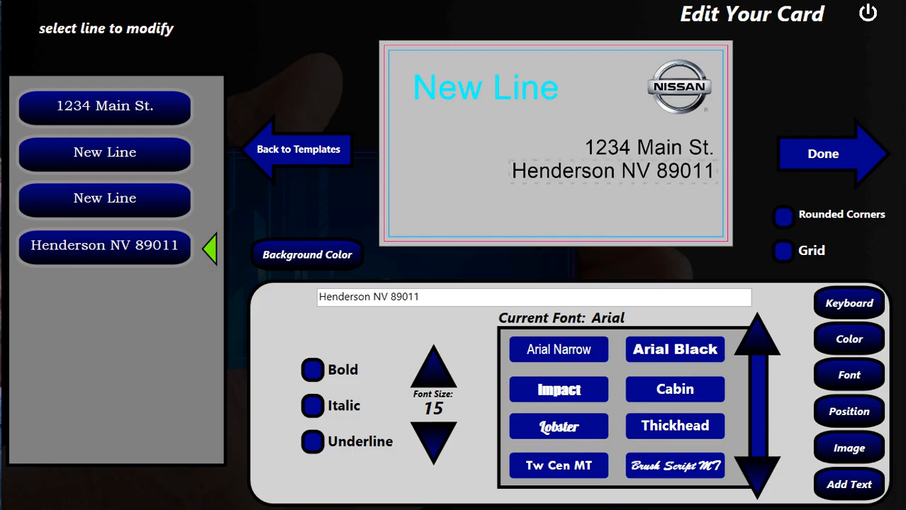
pyautogui.click(105, 154)
pyautogui.moveTo(483, 104); pyautogui.dragTo(480, 114)
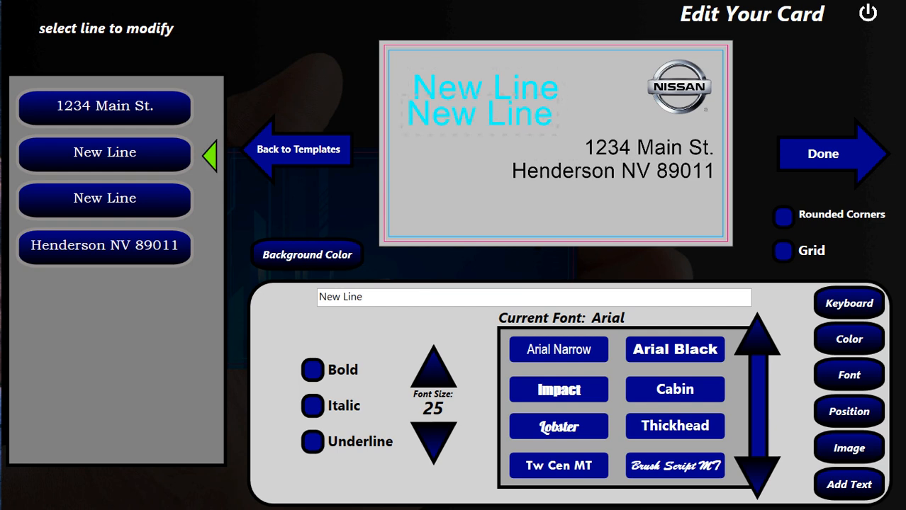
pyautogui.hotkey('ctrl', 'shift', 'Left')
pyautogui.hotkey('ctrl', 'shift', 'Left')
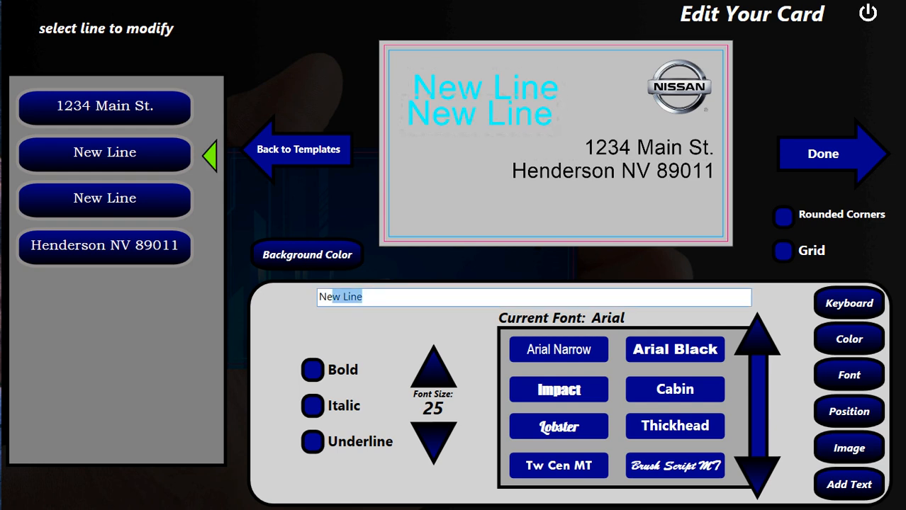
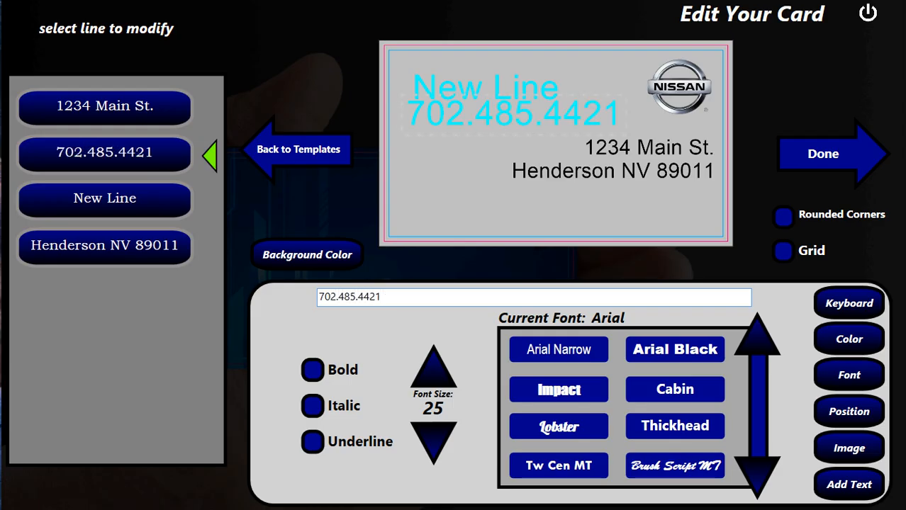
pyautogui.click(849, 339)
pyautogui.click(344, 357)
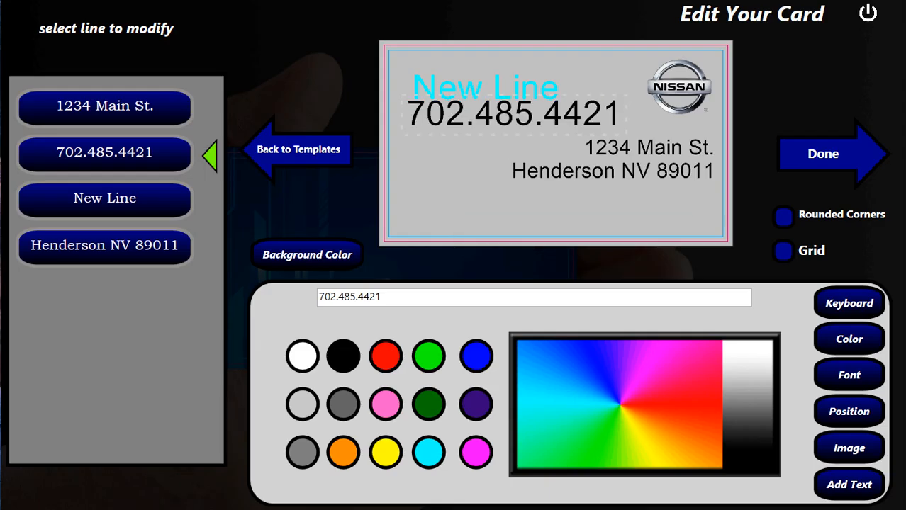
pyautogui.click(849, 375)
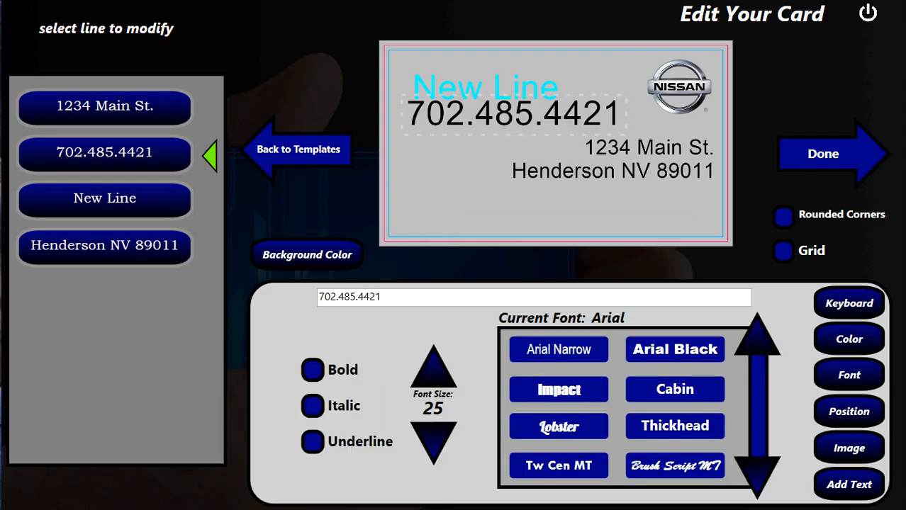
pyautogui.click(434, 442)
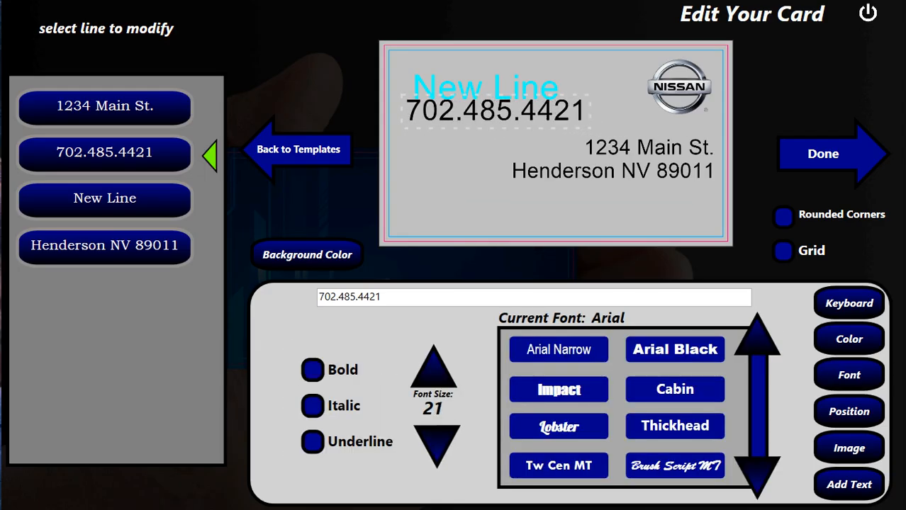
pyautogui.click(434, 443)
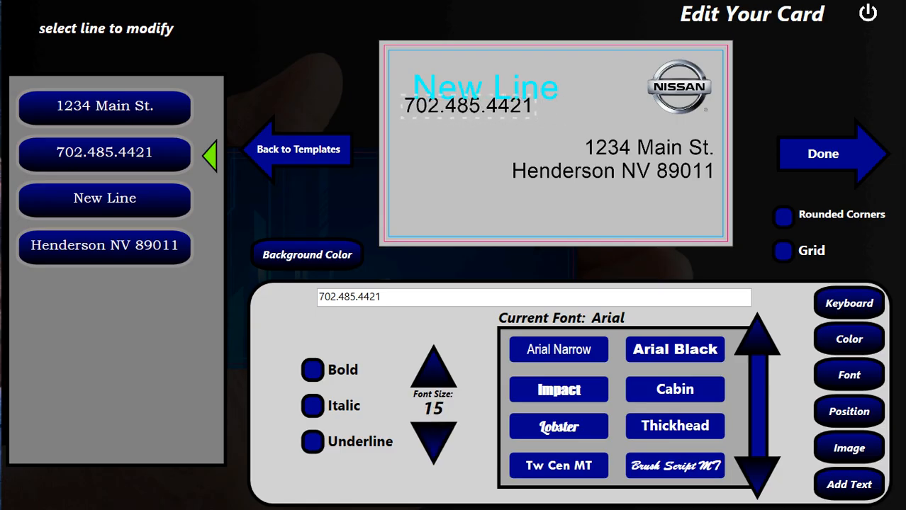
pyautogui.moveTo(583, 221); pyautogui.dragTo(650, 196)
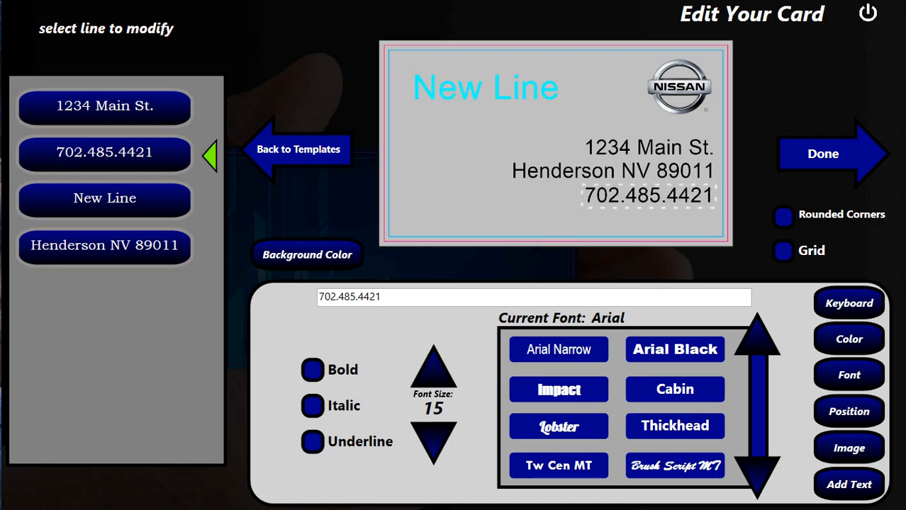
pyautogui.click(485, 89)
pyautogui.moveTo(368, 298); pyautogui.dragTo(317, 297)
pyautogui.press('BackSpace')
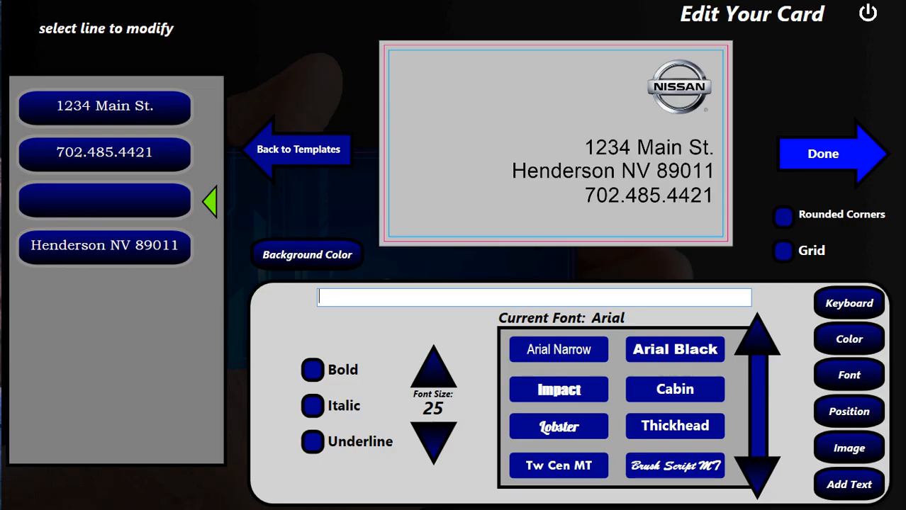
# - Finish editing and decline a two-sided card to reach the print options
pyautogui.click(824, 154)
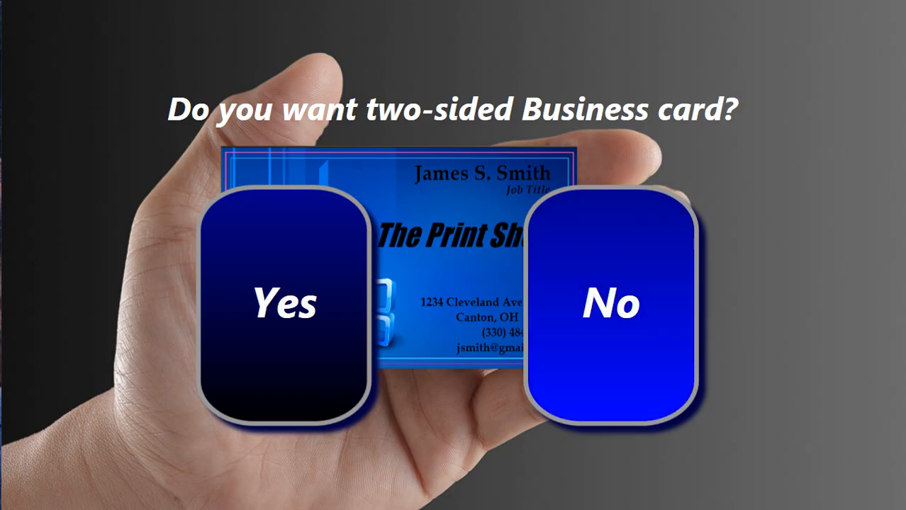
pyautogui.click(611, 305)
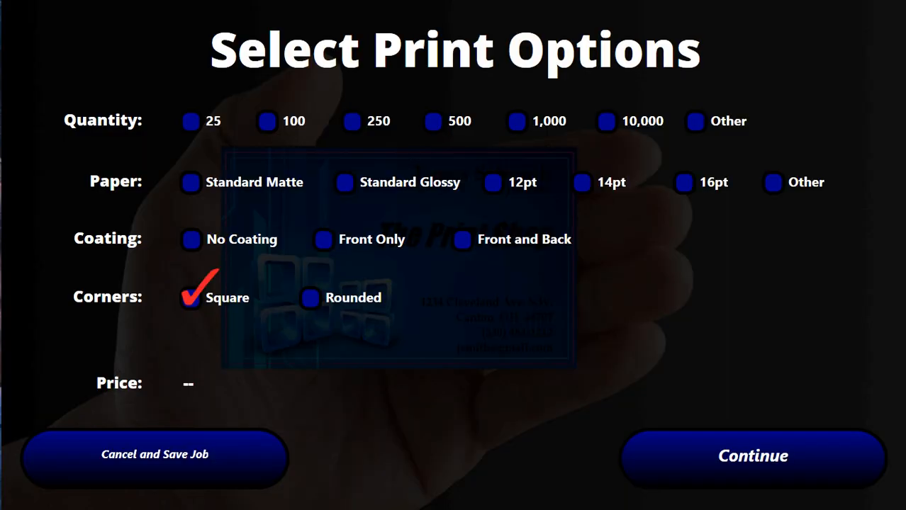
# - Order 500 cards on 14pt paper with front-only coating and complete the $41.99 order
pyautogui.click(433, 121)
pyautogui.click(583, 183)
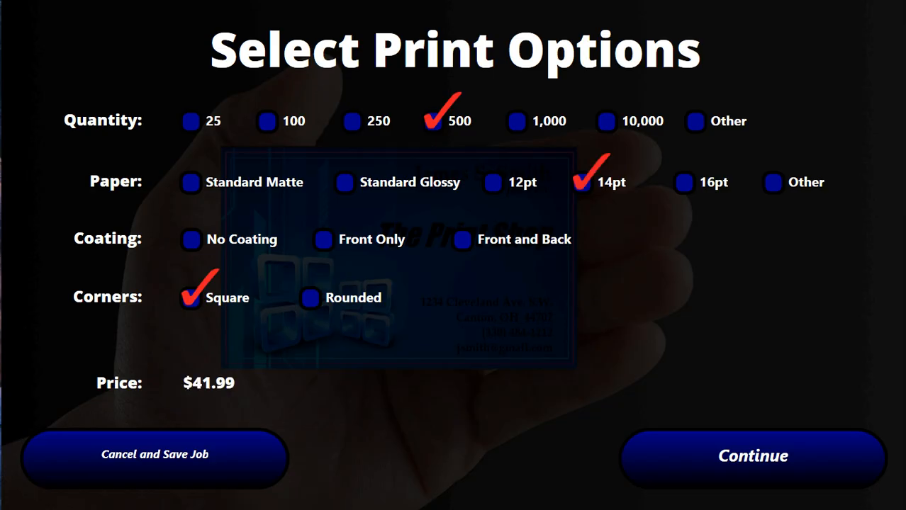
pyautogui.click(323, 240)
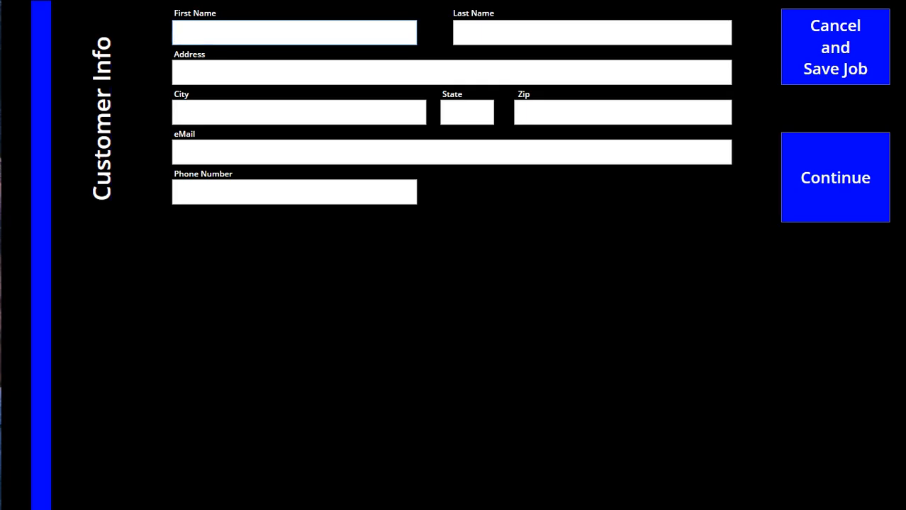
pyautogui.click(835, 175)
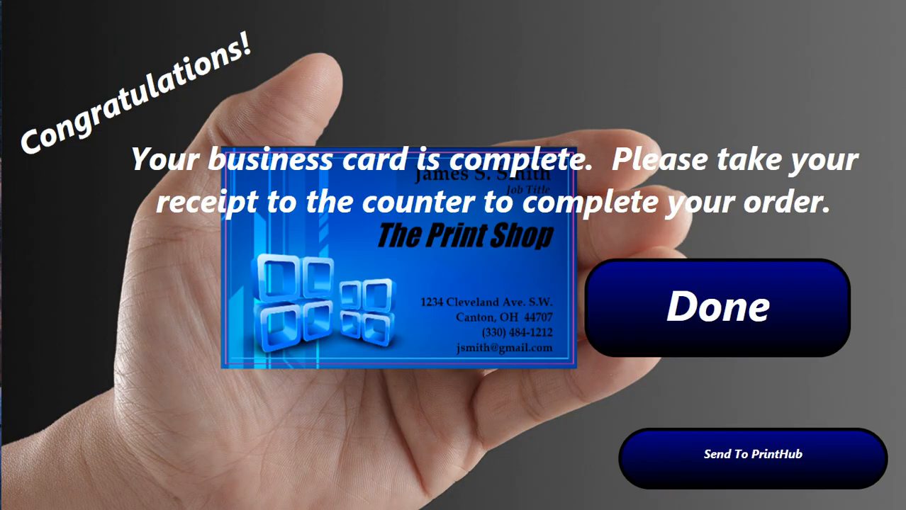
pyautogui.click(718, 308)
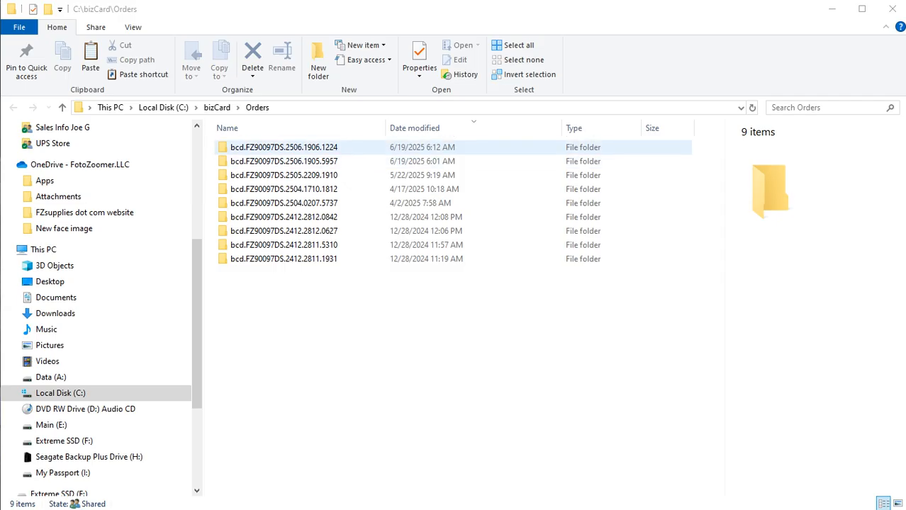
# - Open the newest order folder and preview the cardfront image
pyautogui.doubleClick(284, 147)
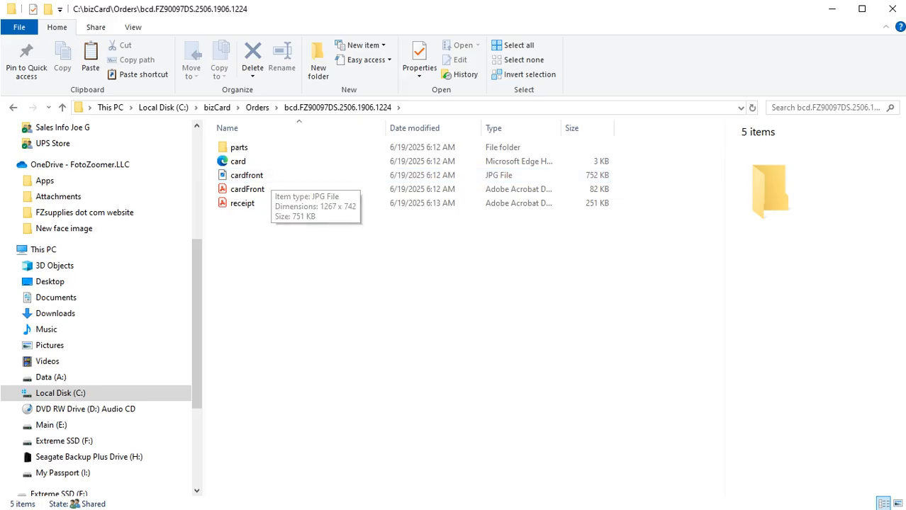
pyautogui.doubleClick(247, 175)
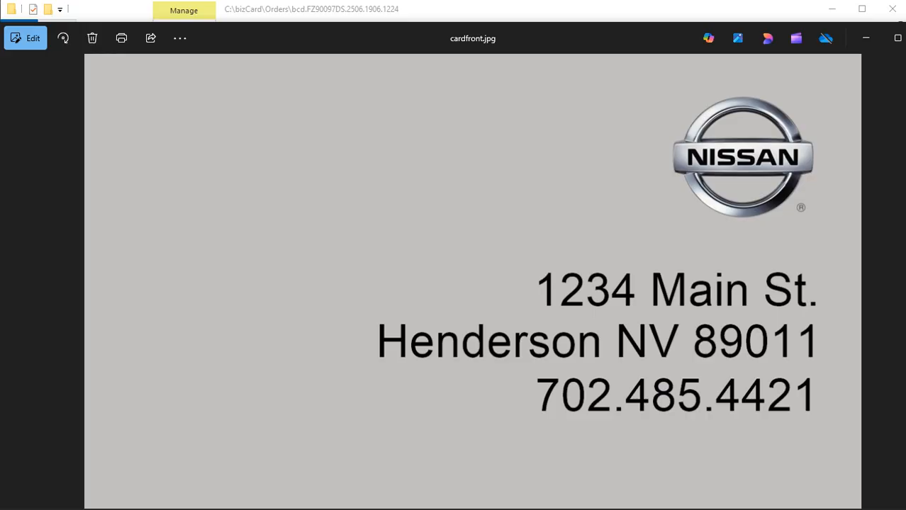
pyautogui.hotkey('alt', 'F4')
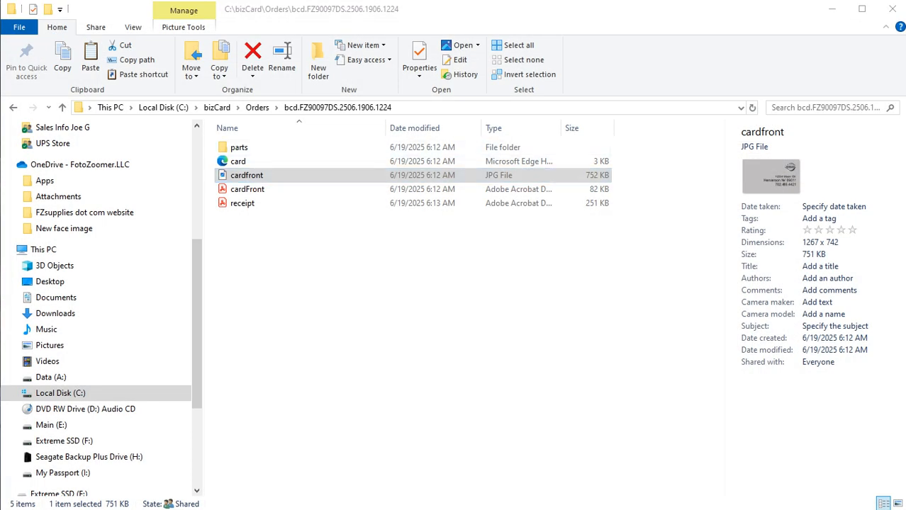
pyautogui.moveTo(197, 305); pyautogui.dragTo(197, 195)
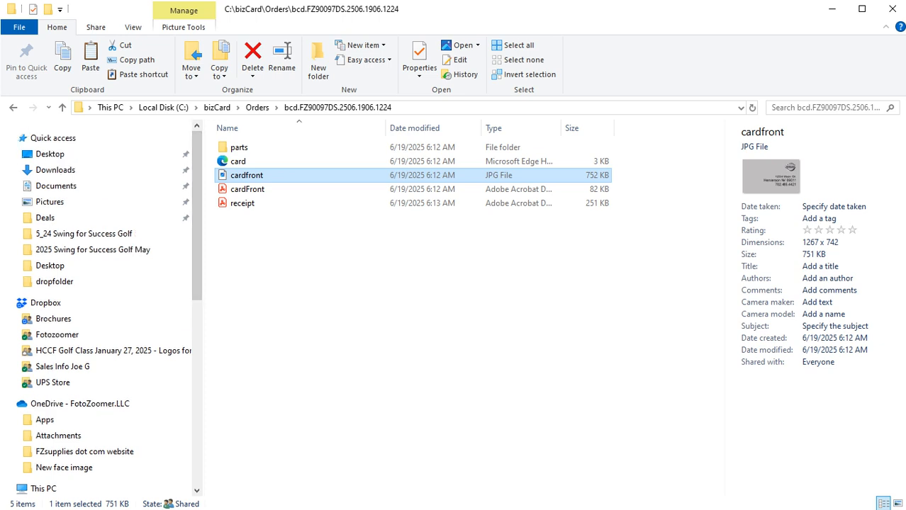
# - Copy cardfront.jpg and go to the dropfolder of pictures
pyautogui.rightClick(252, 175)
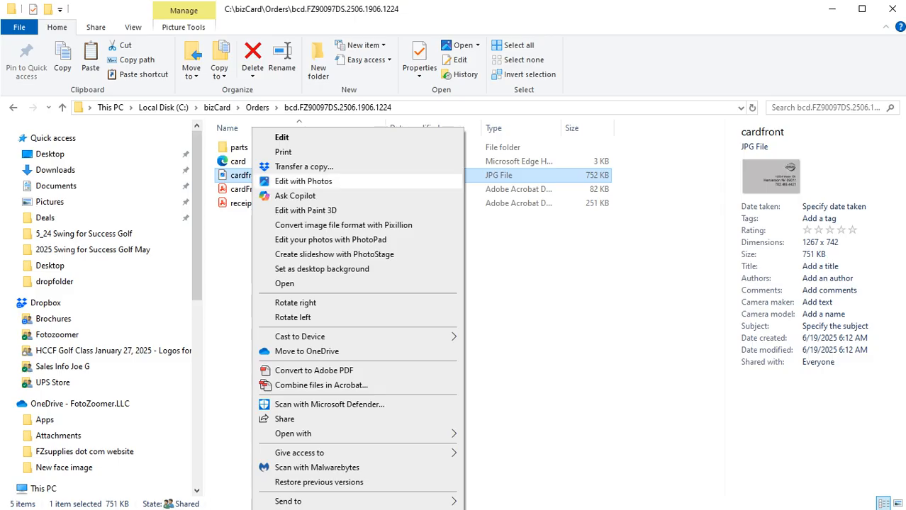
pyautogui.press('Escape')
pyautogui.moveTo(453, 1); pyautogui.dragTo(454, 0)
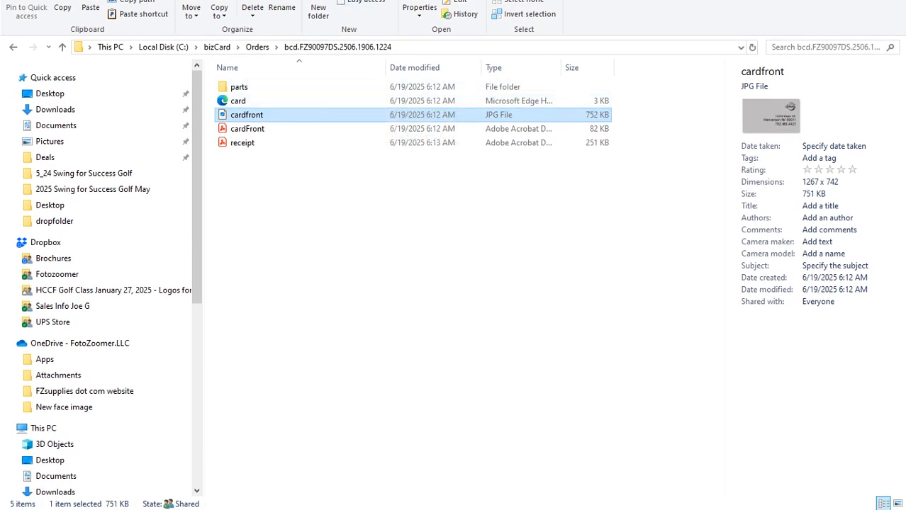
pyautogui.rightClick(316, 114)
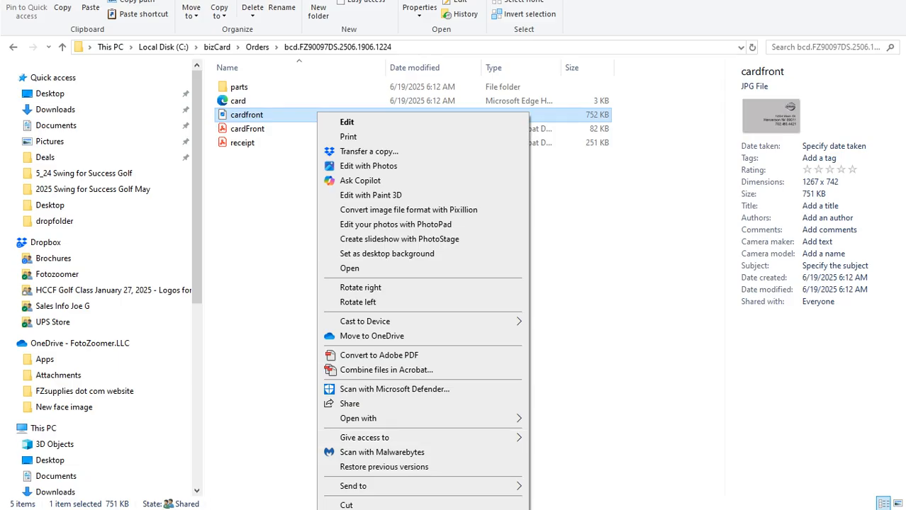
pyautogui.press('Escape')
pyautogui.press('super+Up')
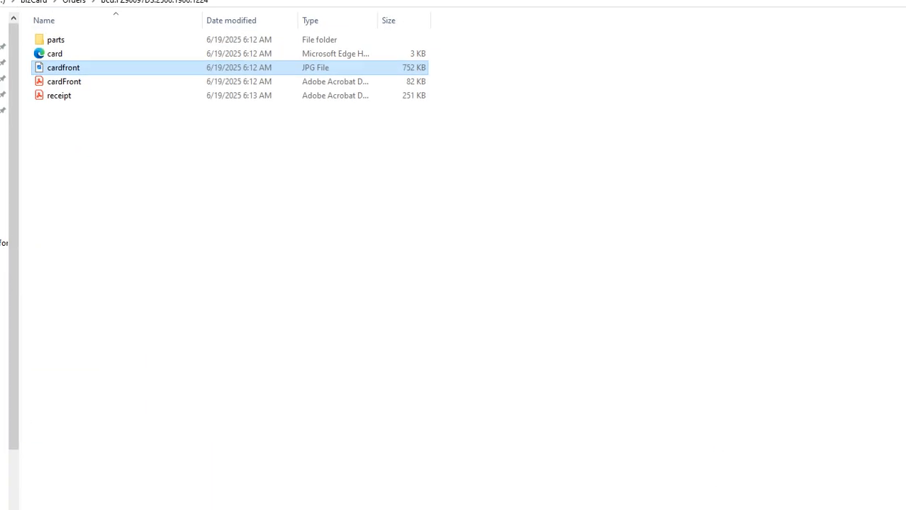
pyautogui.moveTo(454, 0); pyautogui.dragTo(475, 0)
pyautogui.press('super+Down')
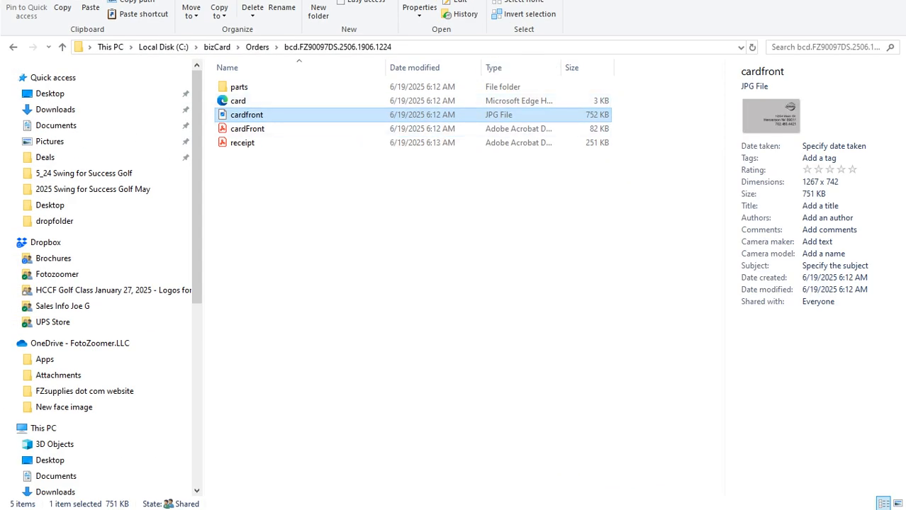
pyautogui.press('F2')
pyautogui.rightClick(294, 114)
pyautogui.click(336, 509)
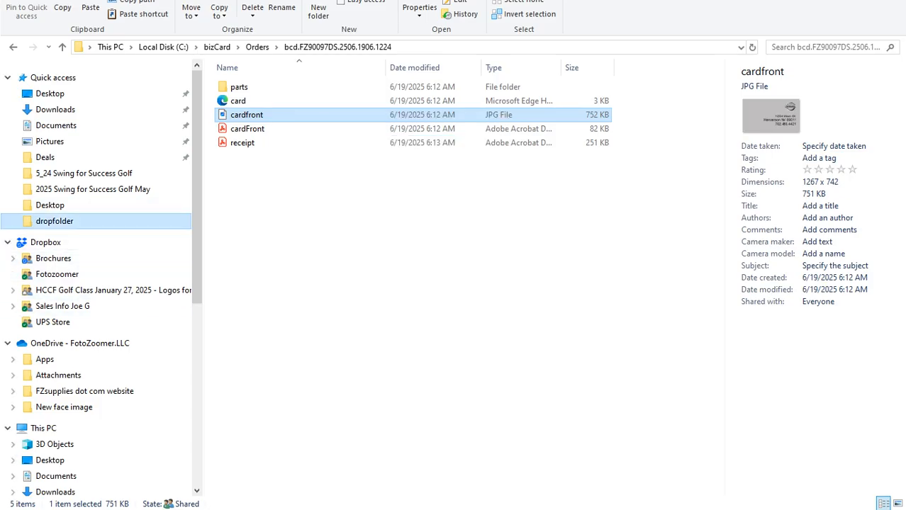
pyautogui.click(55, 221)
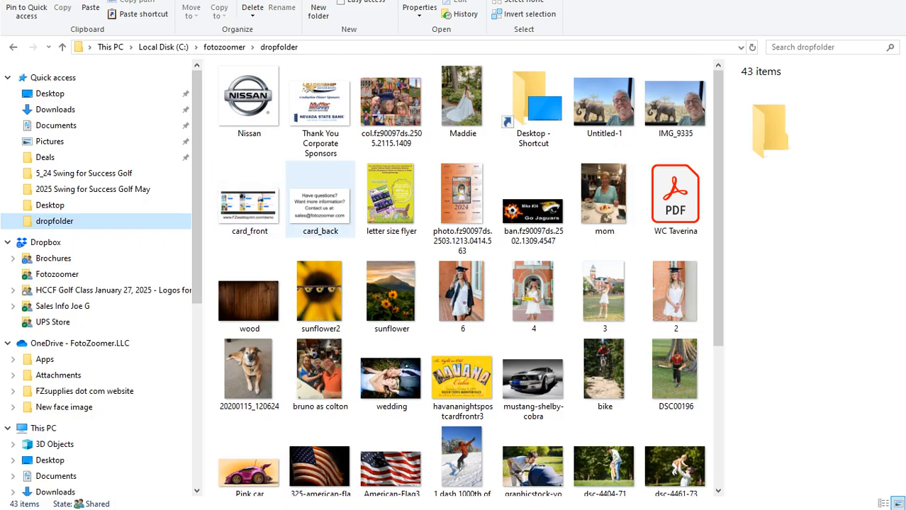
# - Paste the copied cardfront.jpg into the dropfolder
pyautogui.hotkey('ctrl', 'v')
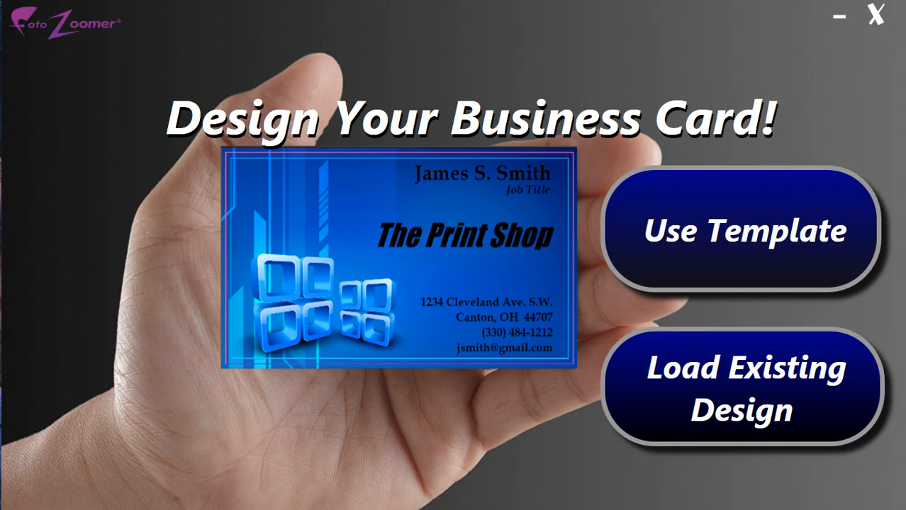
# - Start a blank-template card with cardfront.jpg expanded as its full background, and add a New Line
pyautogui.click(741, 231)
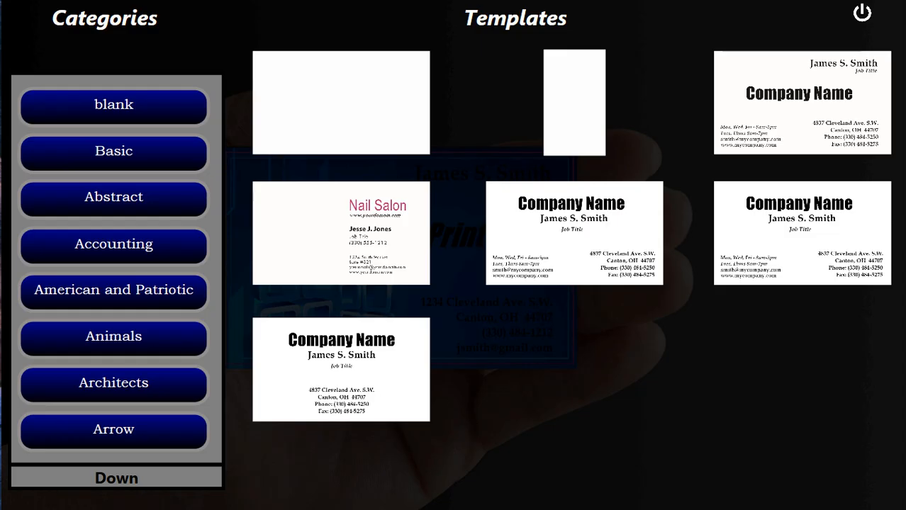
pyautogui.click(341, 102)
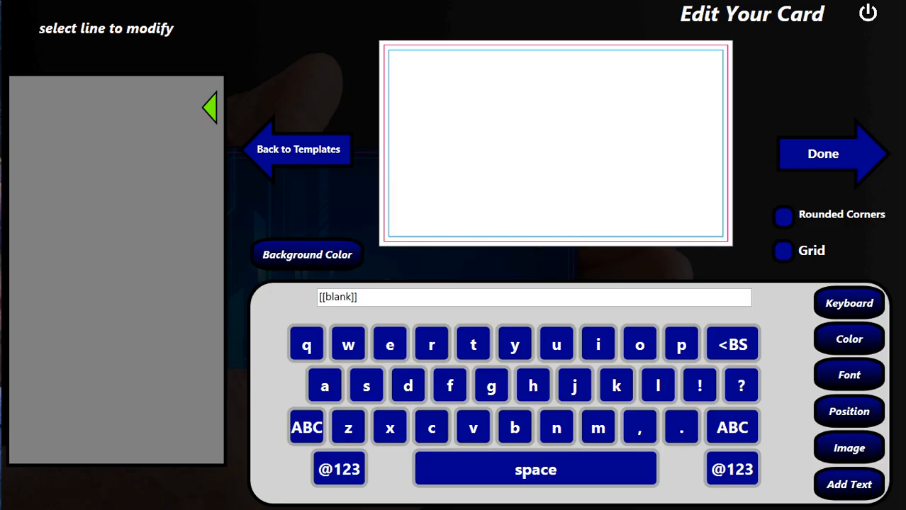
pyautogui.click(849, 448)
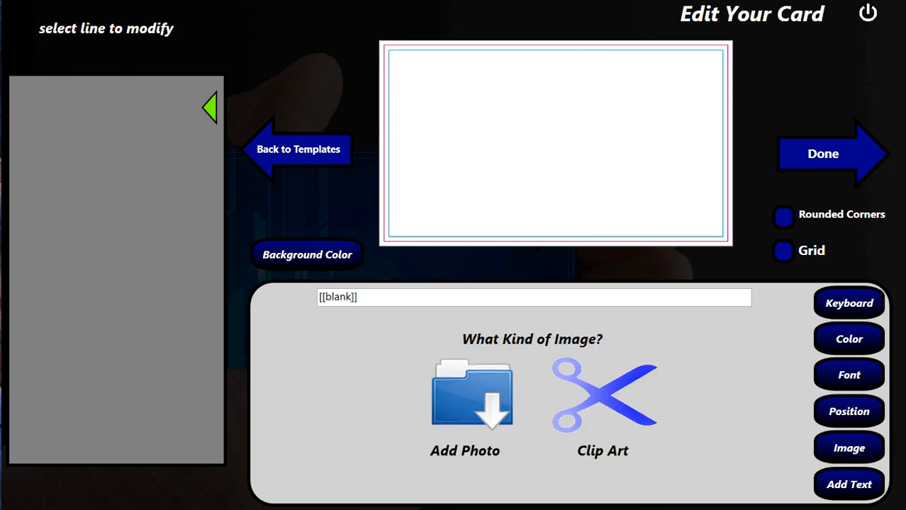
pyautogui.click(472, 395)
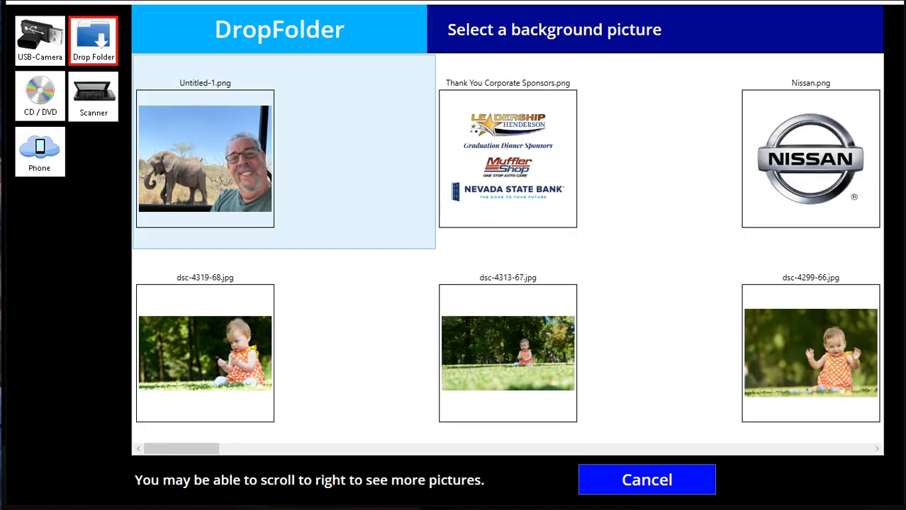
pyautogui.hscroll(9, 567, 152)
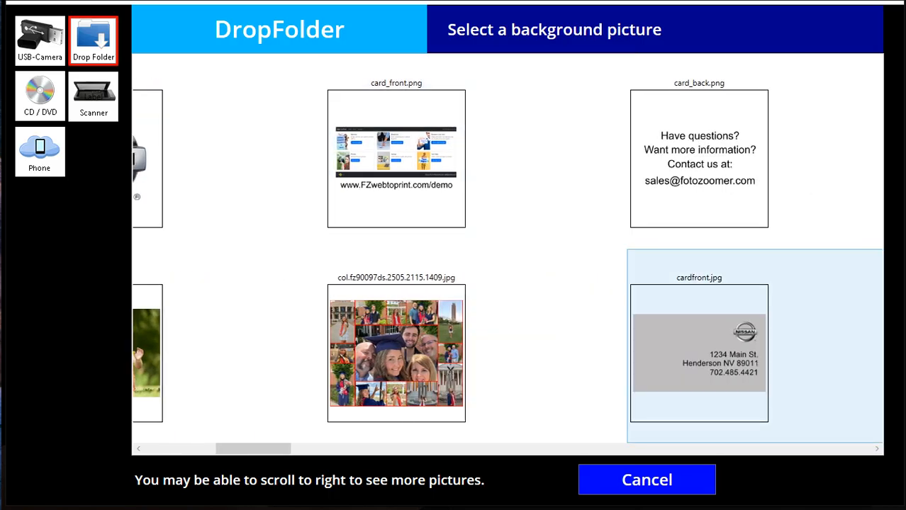
pyautogui.click(699, 353)
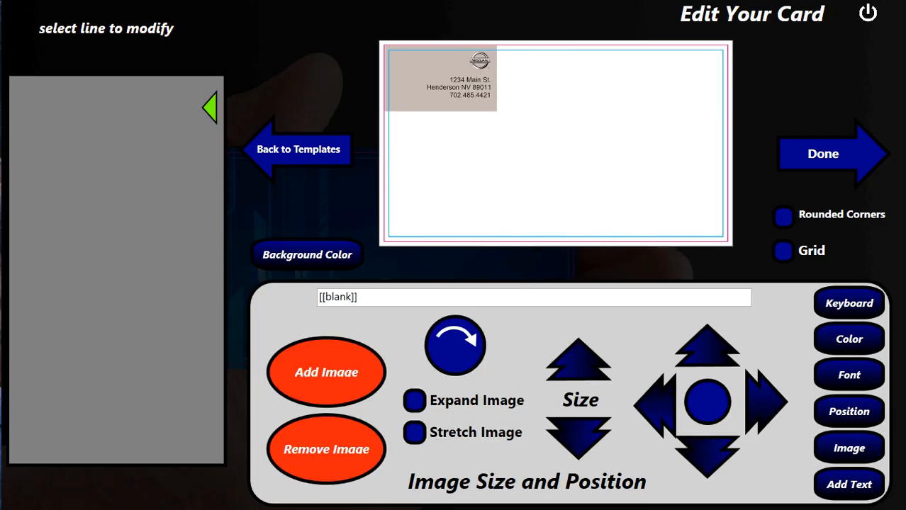
pyautogui.click(415, 401)
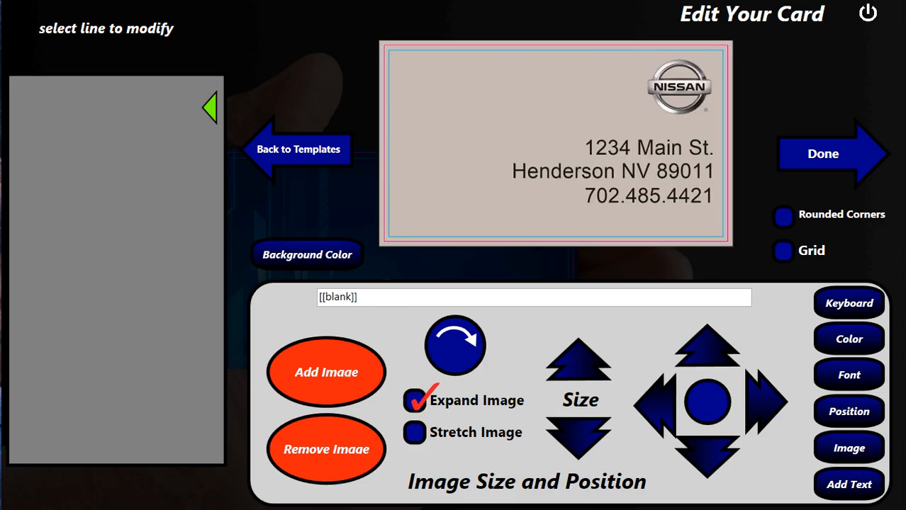
pyautogui.click(849, 484)
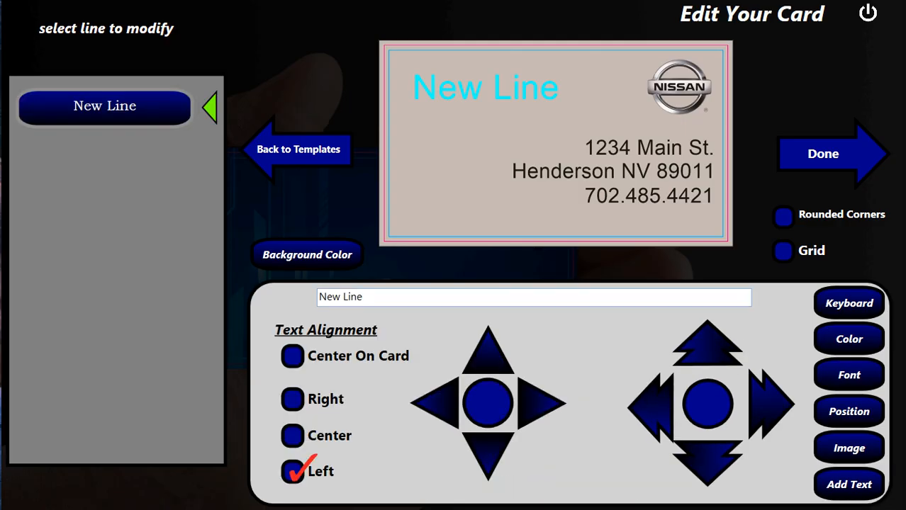
# - Replace the New Line placeholder with the cardholder's name and colour it black
pyautogui.moveTo(368, 297); pyautogui.dragTo(318, 297)
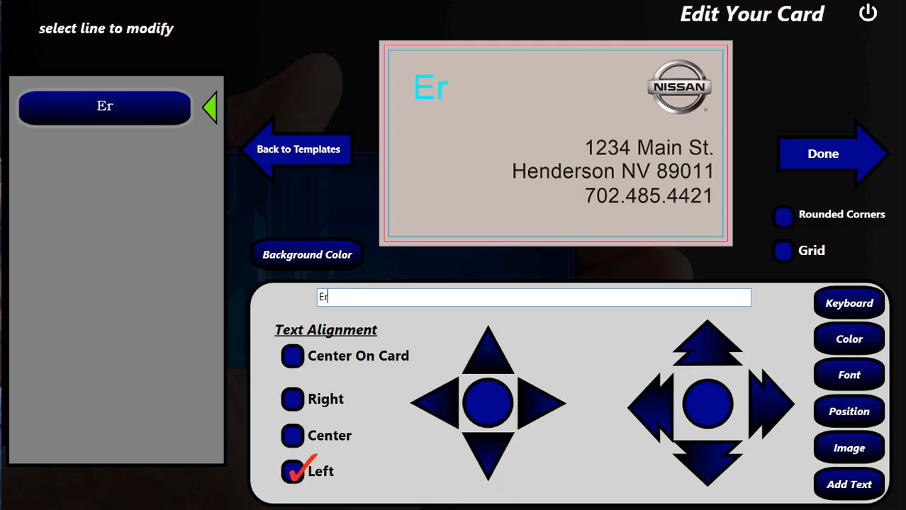
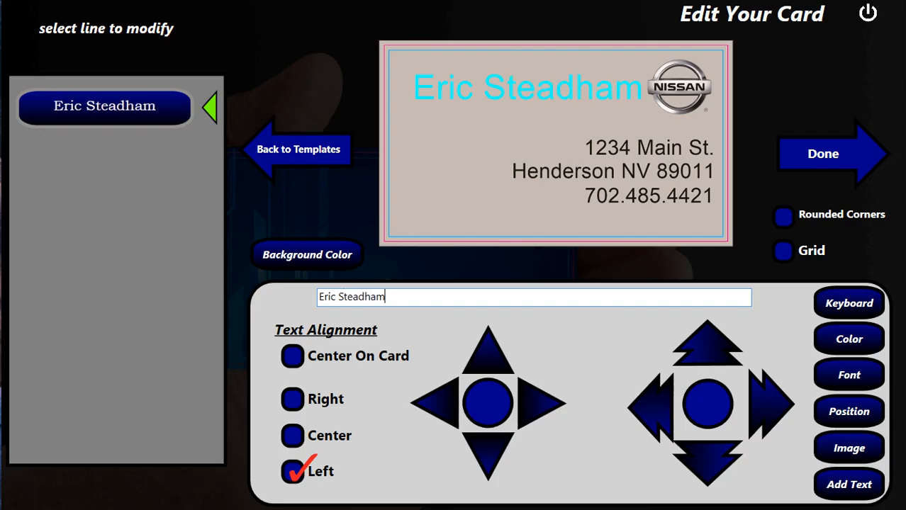
pyautogui.click(848, 339)
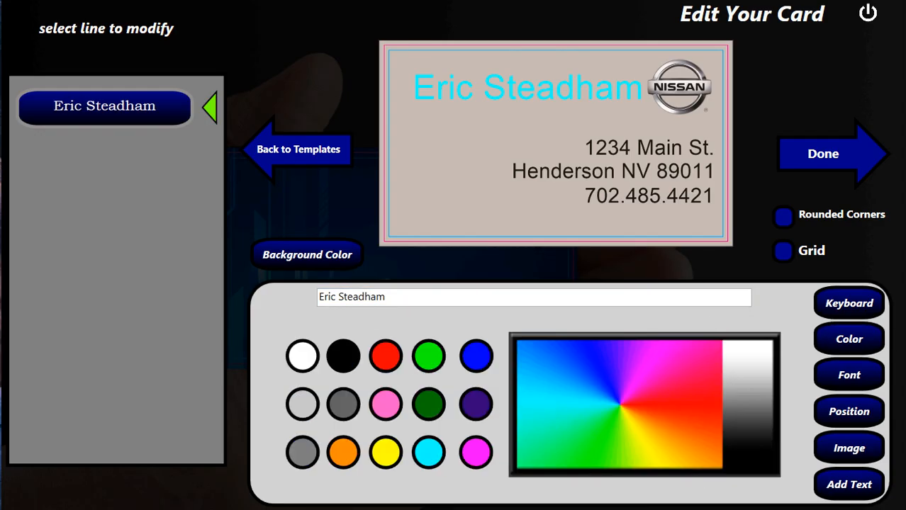
pyautogui.click(343, 356)
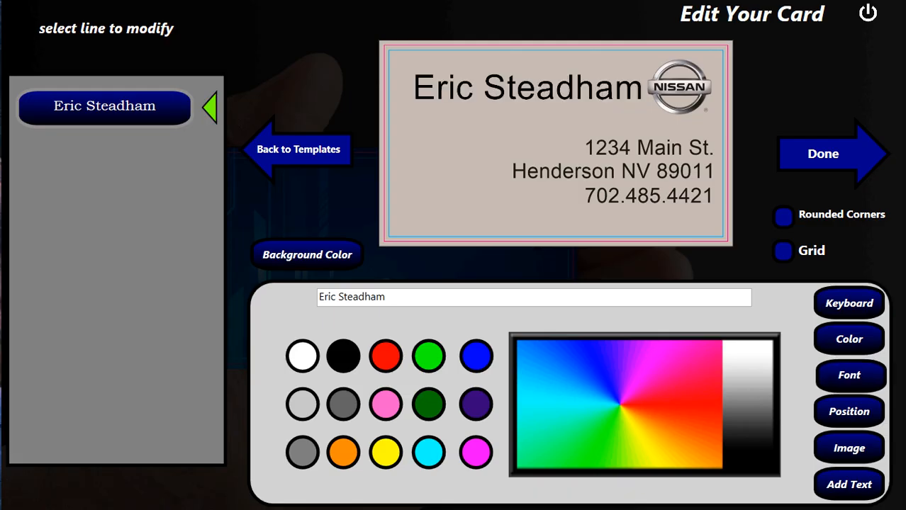
# - Shrink the name's Arial font to 18 point and move it to the card's top-left
pyautogui.click(848, 376)
pyautogui.click(437, 445)
pyautogui.click(437, 446)
pyautogui.click(436, 446)
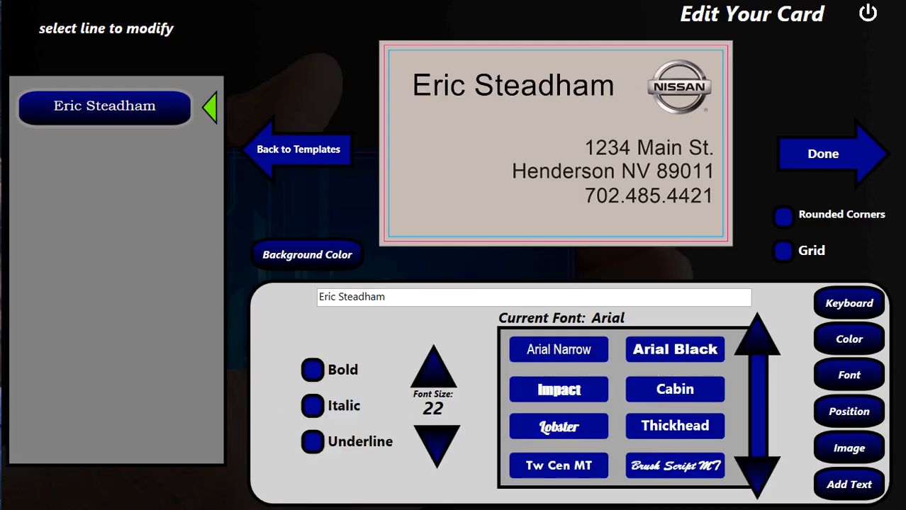
pyautogui.click(434, 444)
pyautogui.click(434, 444)
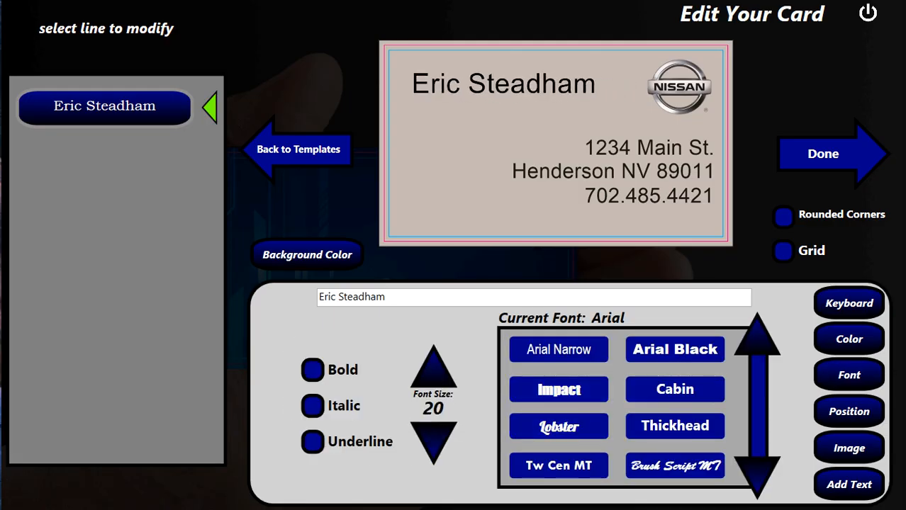
pyautogui.click(434, 443)
pyautogui.click(434, 443)
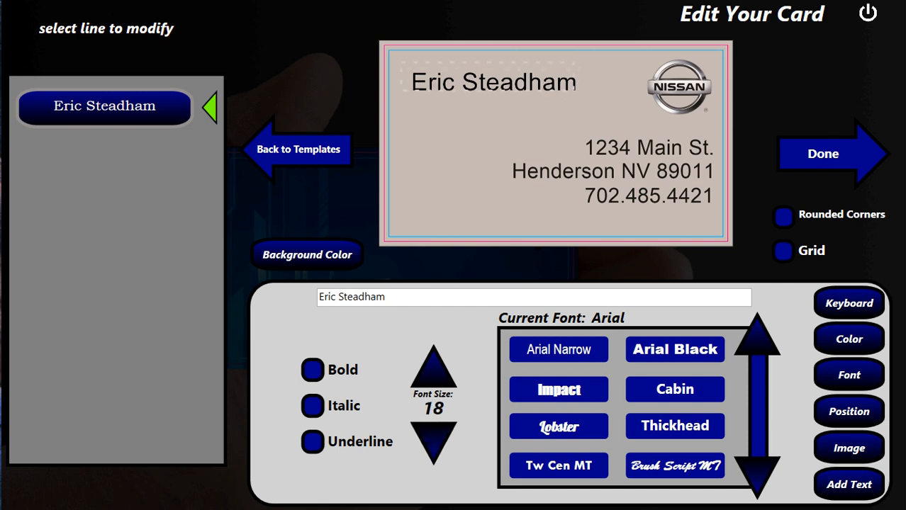
pyautogui.moveTo(493, 82); pyautogui.dragTo(482, 72)
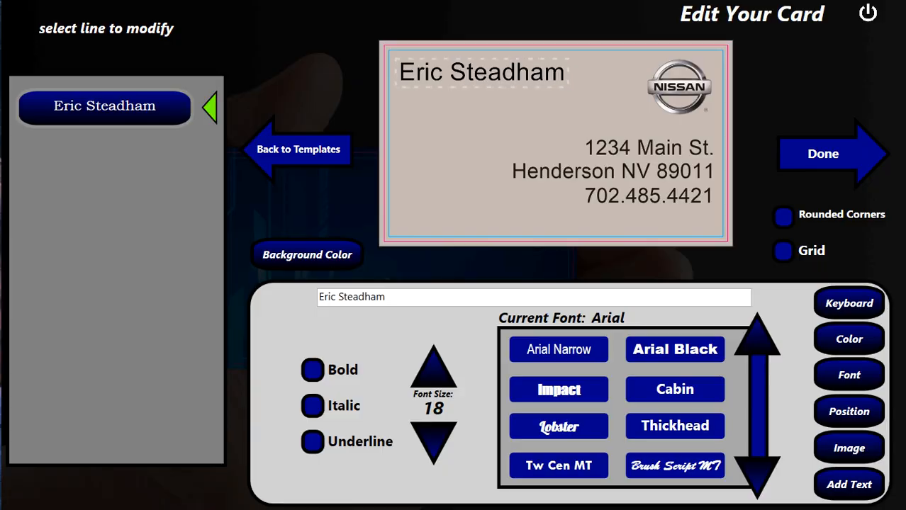
pyautogui.click(849, 449)
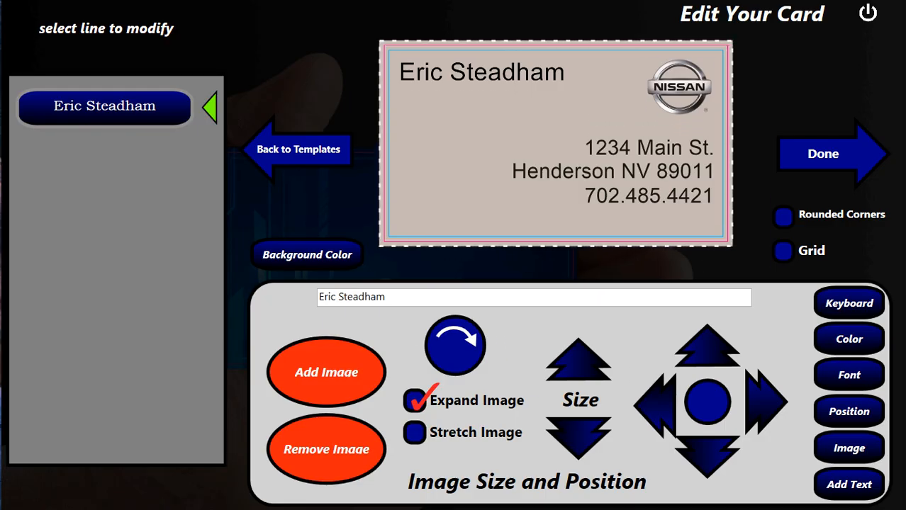
# - Mark the name-over-background card design as done
pyautogui.click(823, 154)
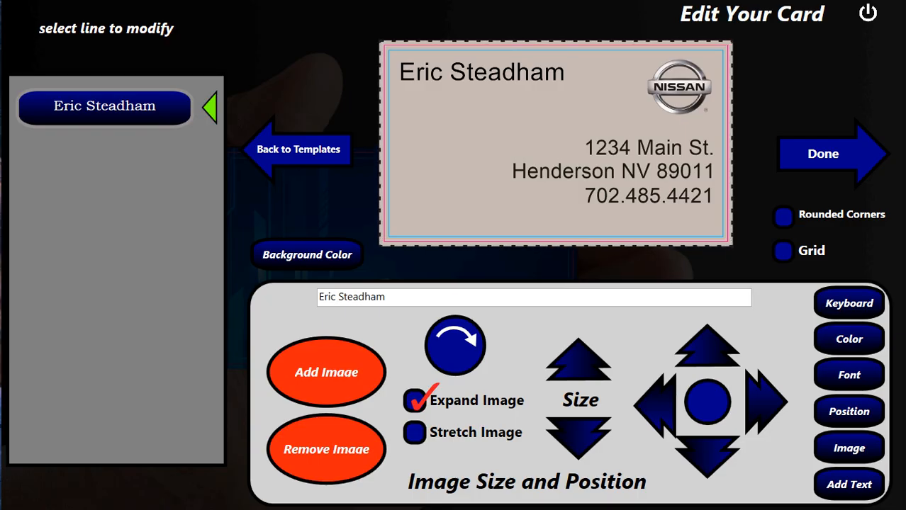
pyautogui.click(824, 154)
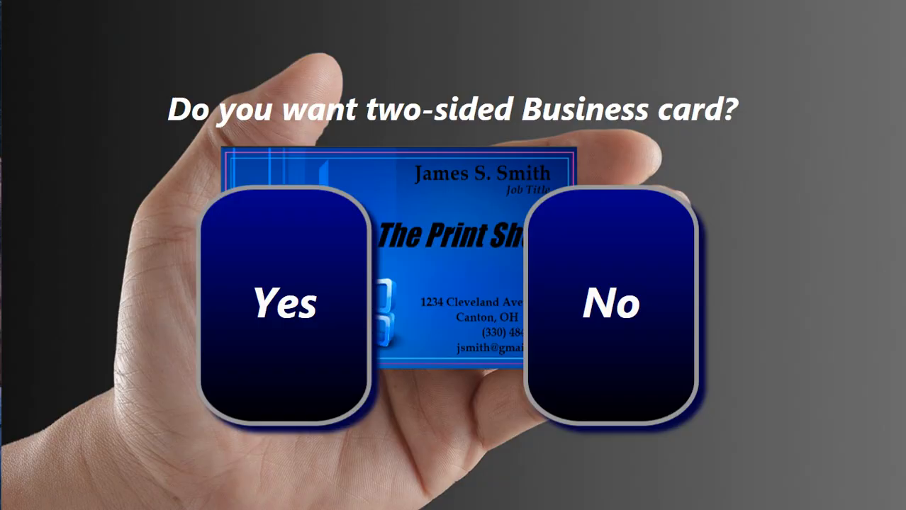
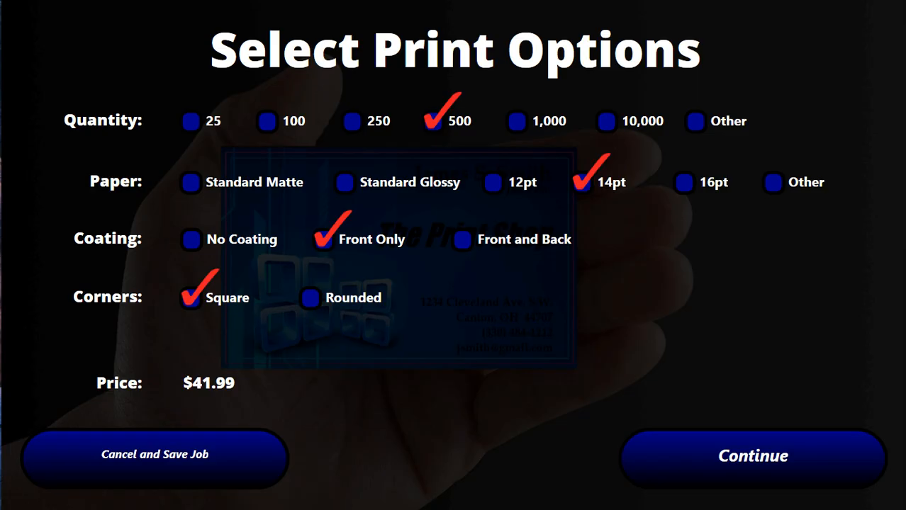
# - Open the newest order folder and view its cardfront.jpg image
pyautogui.click(753, 457)
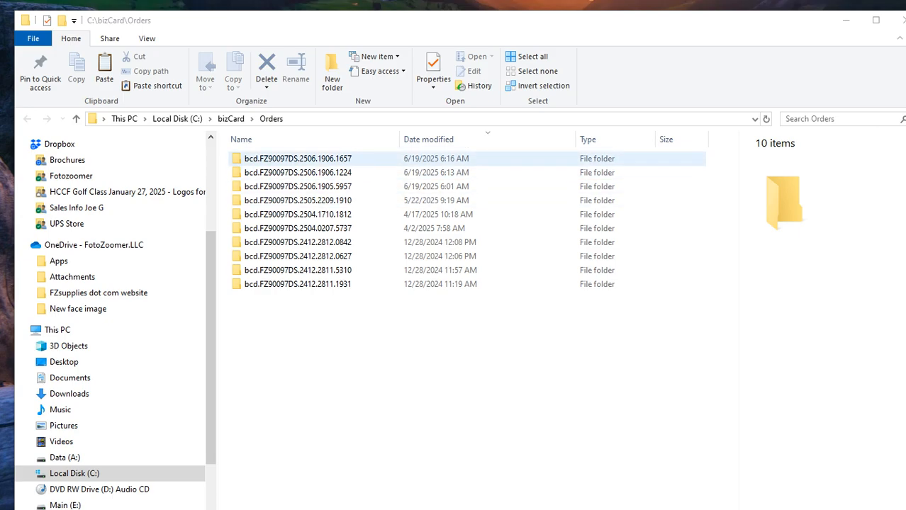
pyautogui.doubleClick(298, 158)
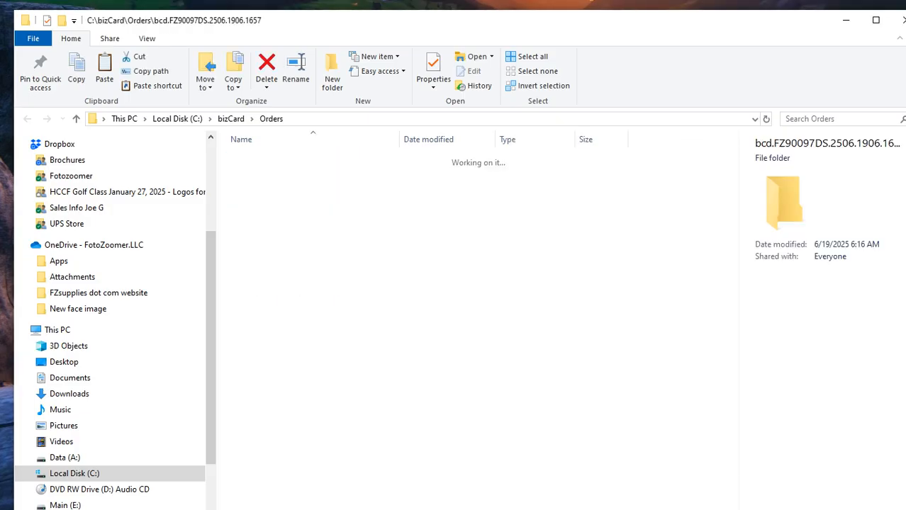
pyautogui.doubleClick(261, 186)
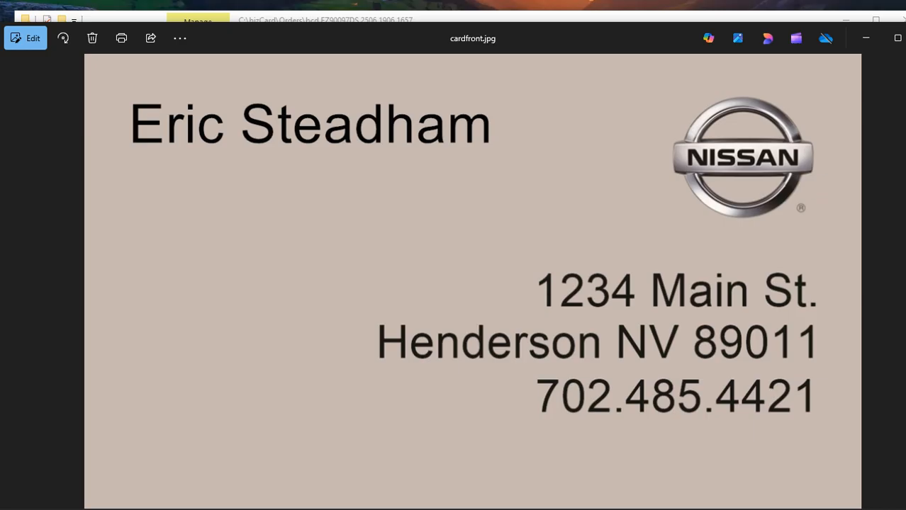
pyautogui.hotkey('alt', 'F4')
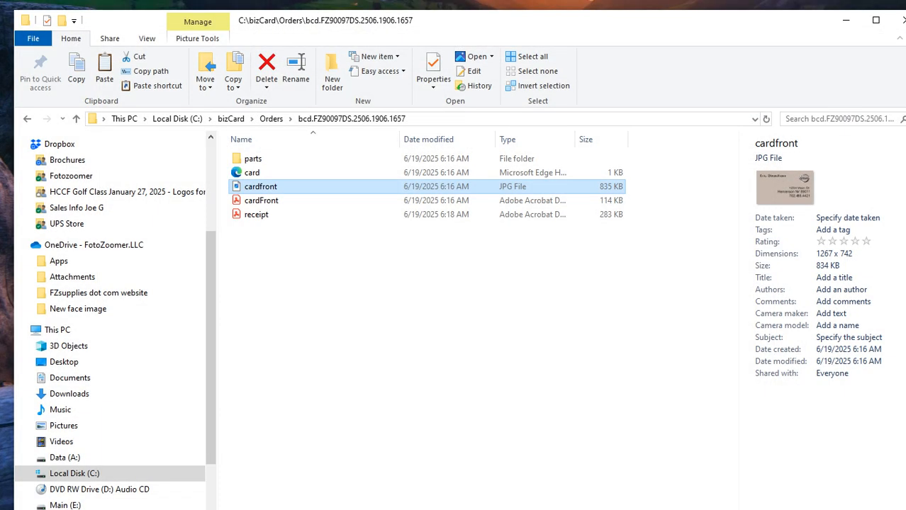
pyautogui.click(271, 118)
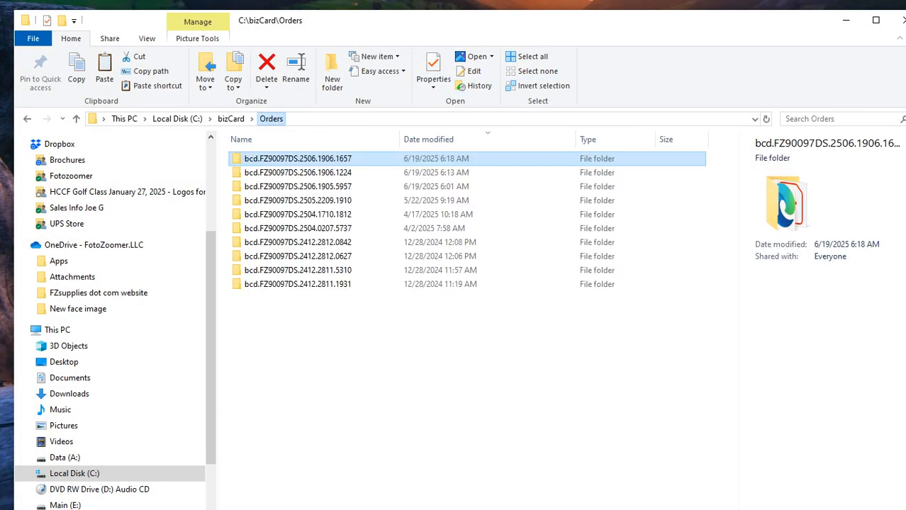
pyautogui.doubleClick(297, 173)
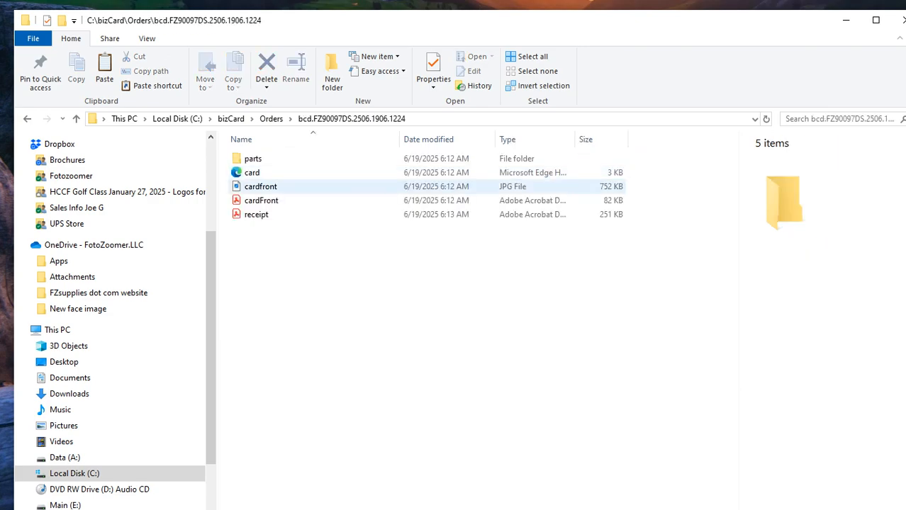
pyautogui.doubleClick(261, 186)
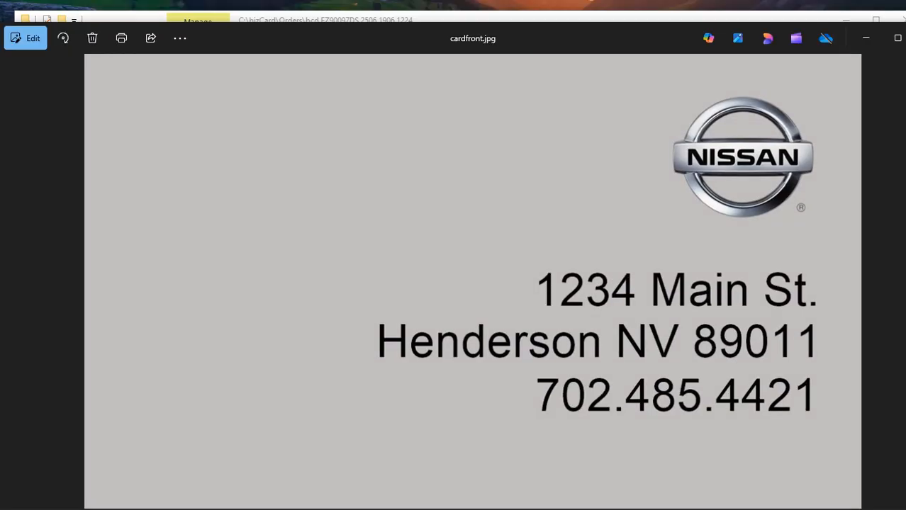
pyautogui.click(905, 39)
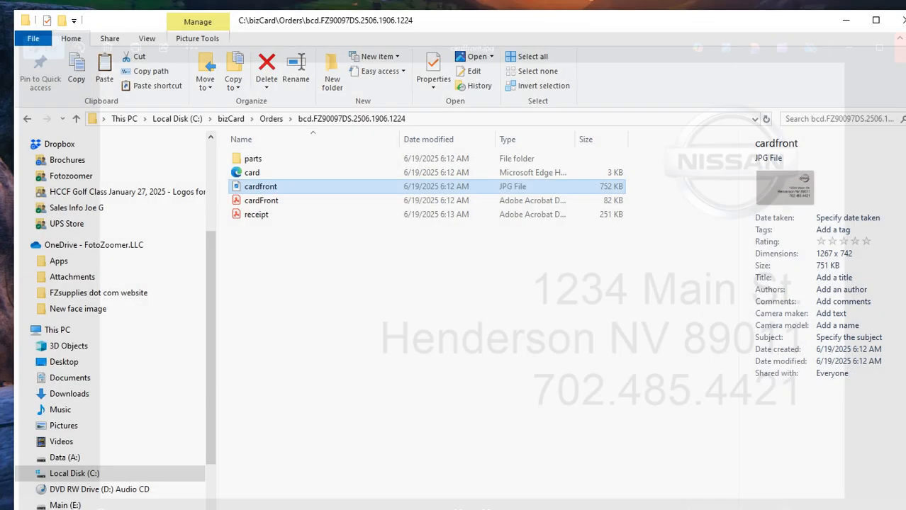
# - Leave the order files and bring up the FotoZoomer Web-To-Print home page
pyautogui.click(271, 119)
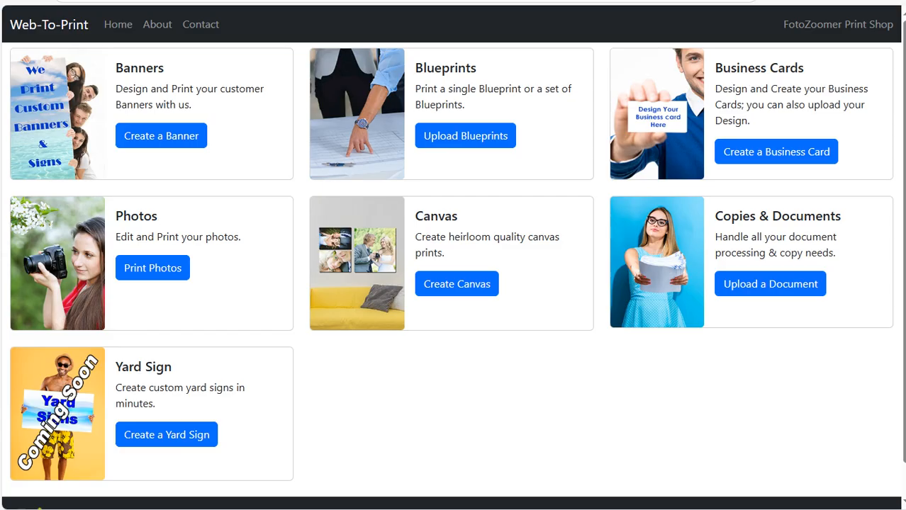
# - Start a business card from the first Classic 'Create Your Own Design' blank template
pyautogui.click(776, 152)
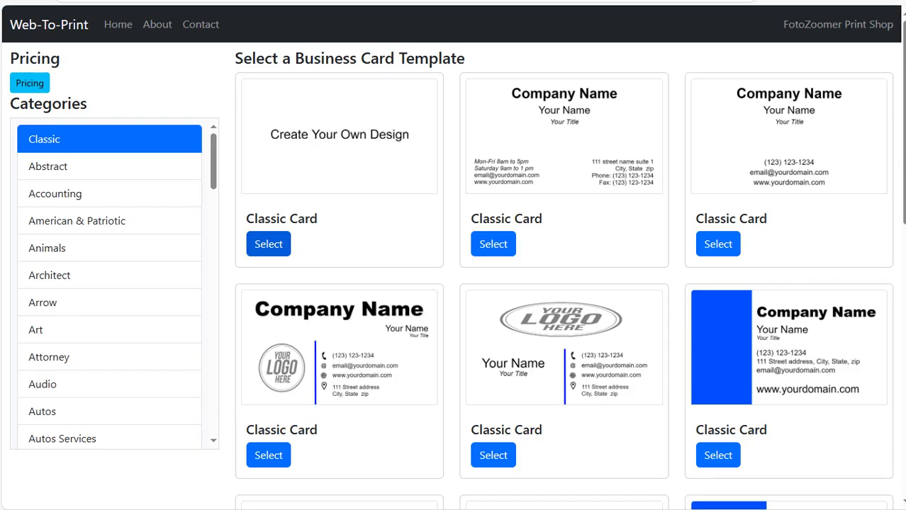
pyautogui.click(268, 243)
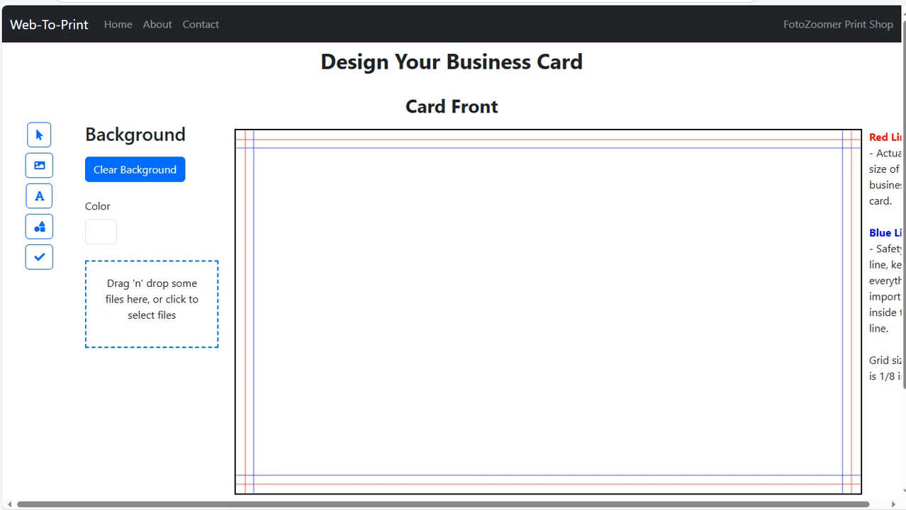
# - Load the cardfront image from dropfolder as the Card Front background
pyautogui.click(151, 301)
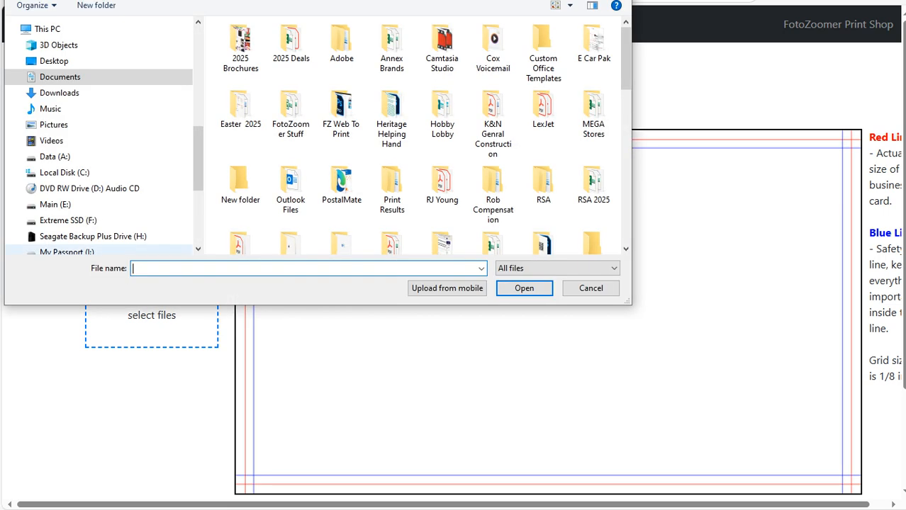
pyautogui.scroll(3, 100, 191)
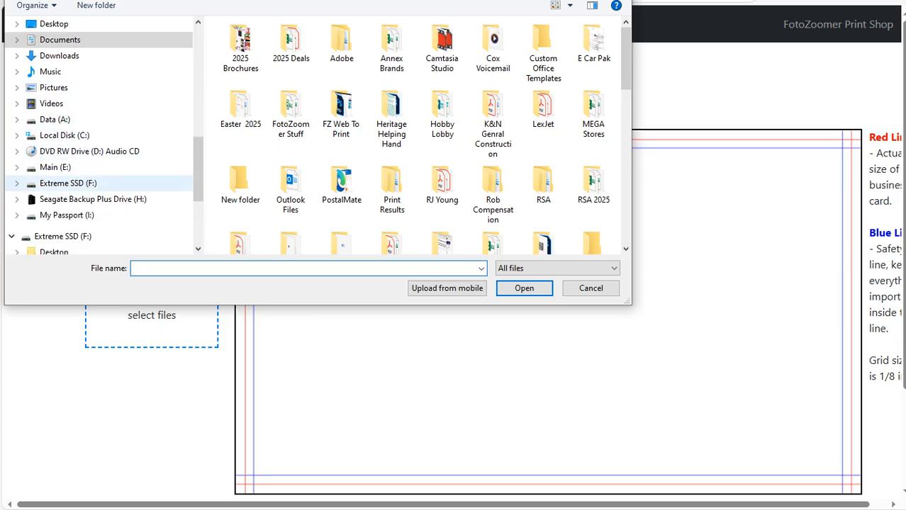
pyautogui.scroll(2, 100, 135)
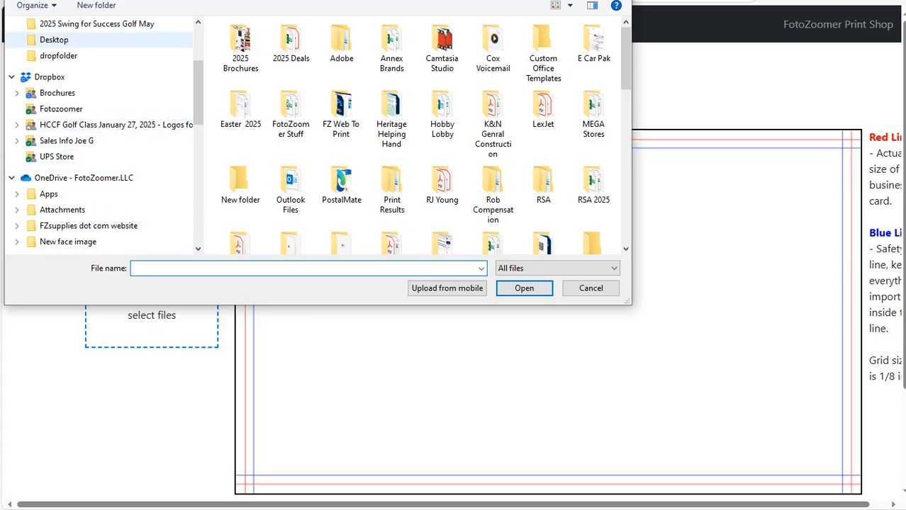
pyautogui.click(58, 56)
pyautogui.scroll(-2, 570, 170)
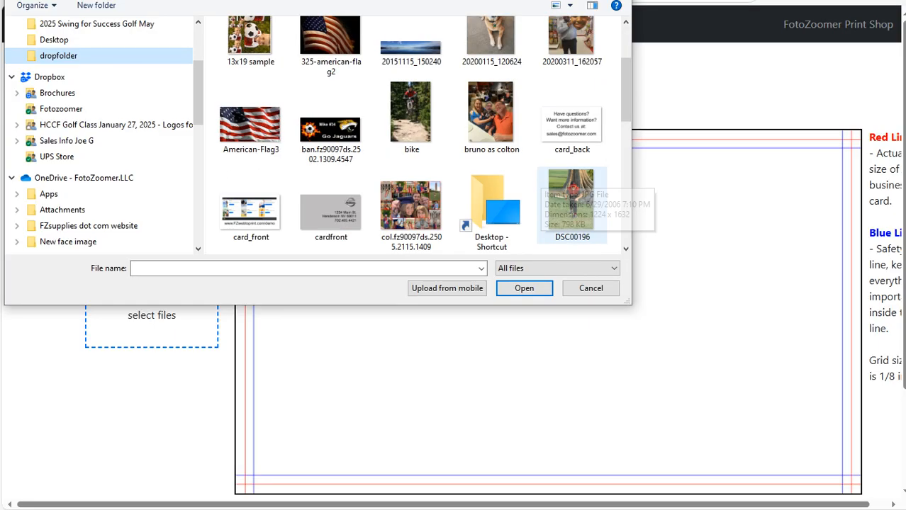
pyautogui.click(338, 215)
pyautogui.click(523, 288)
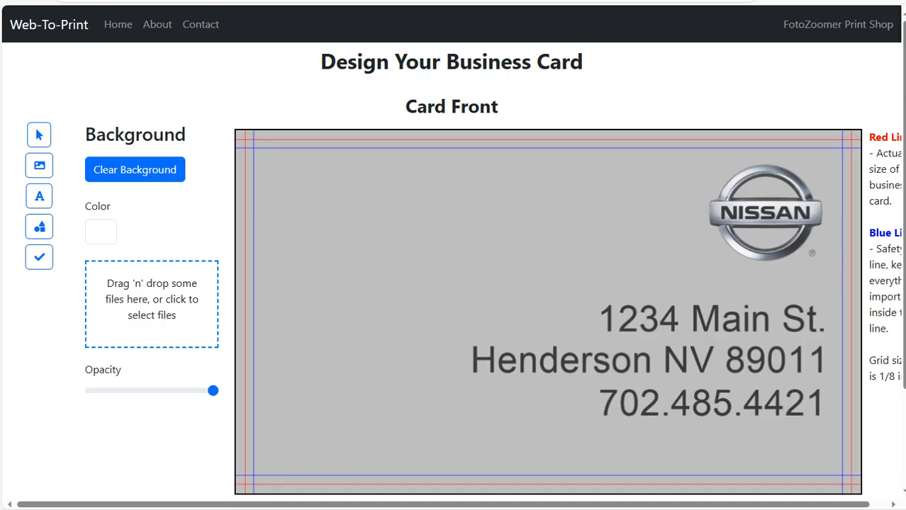
pyautogui.scroll(-1, 454, 270)
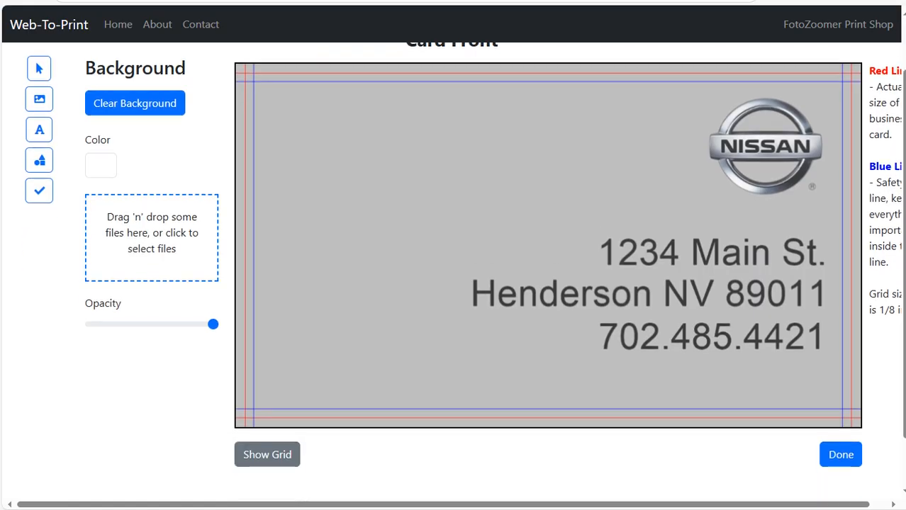
# - Add a new text object containing the cardholder's full name
pyautogui.scroll(1, 453, 269)
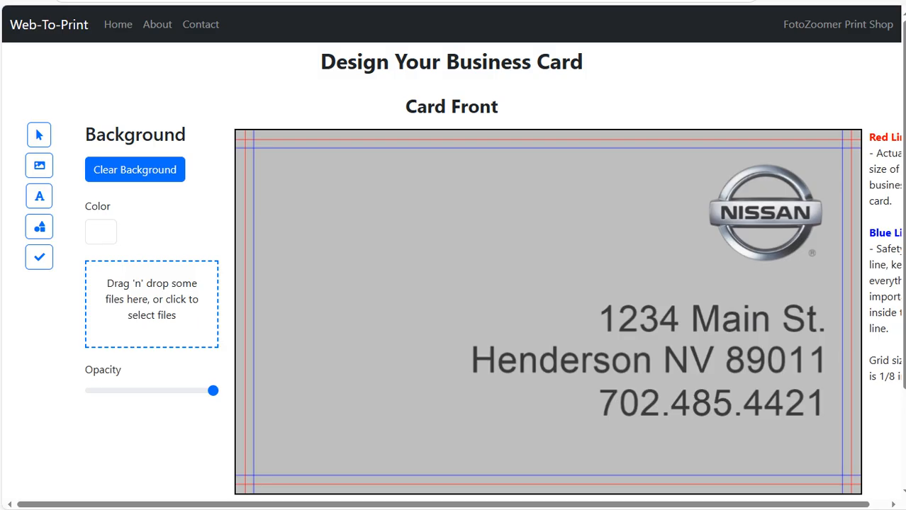
pyautogui.click(39, 196)
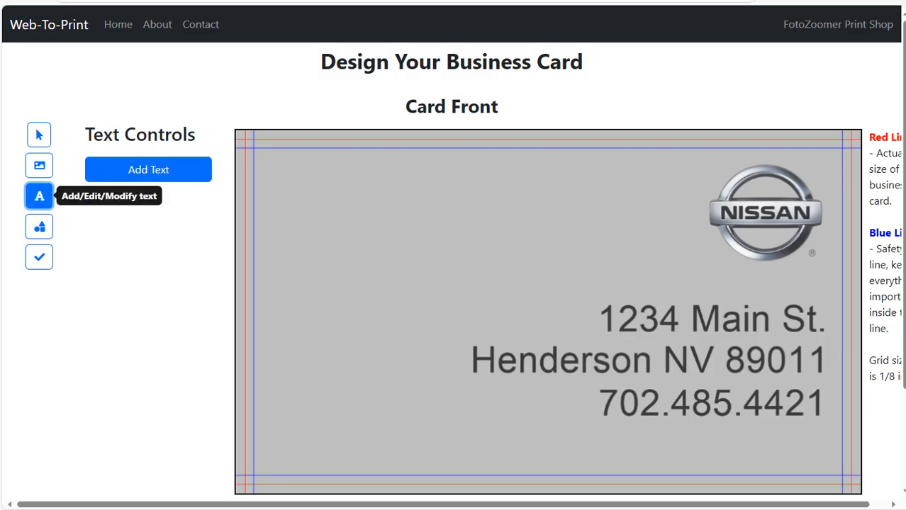
pyautogui.click(148, 170)
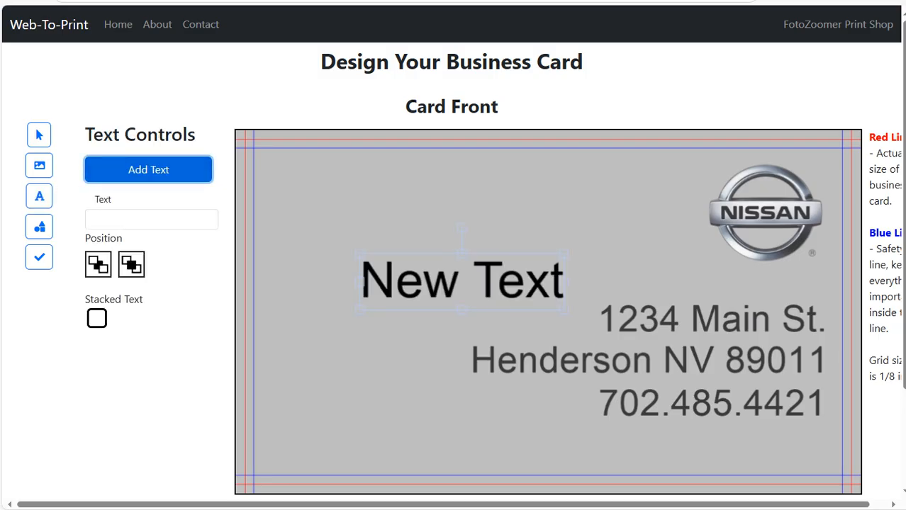
pyautogui.click(151, 220)
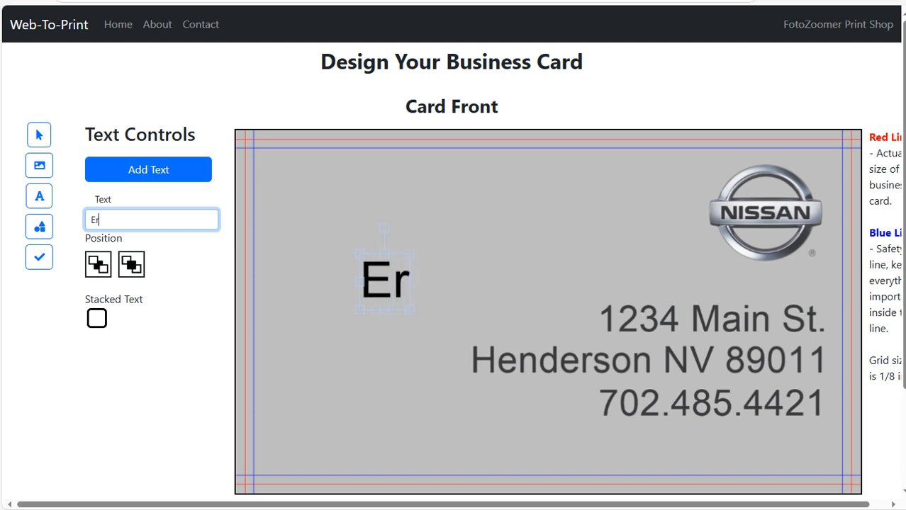
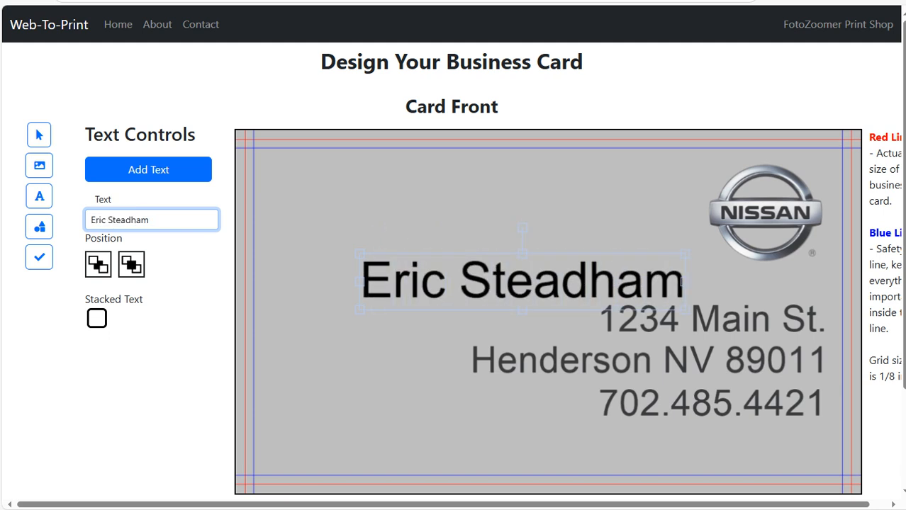
# - Shrink the name text and place it in the card's top-left corner
pyautogui.moveTo(489, 283); pyautogui.dragTo(414, 204)
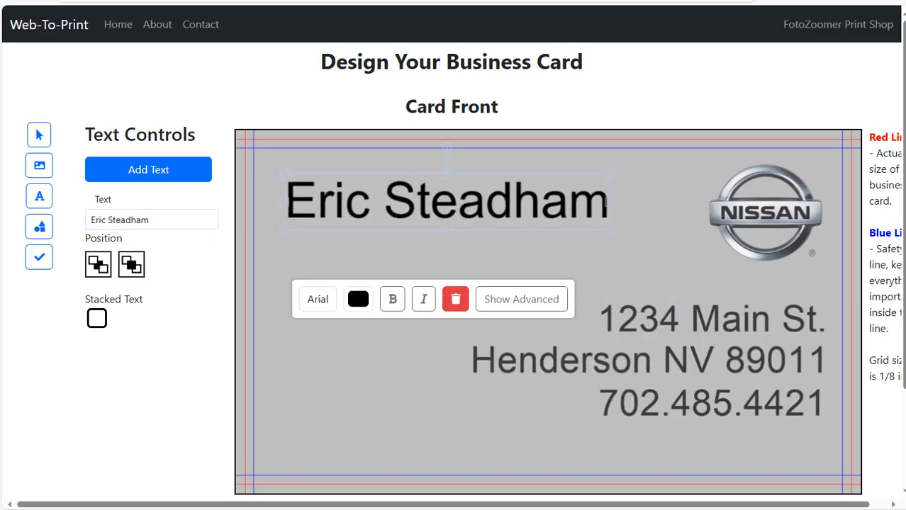
pyautogui.moveTo(610, 230); pyautogui.dragTo(497, 211)
pyautogui.moveTo(419, 193); pyautogui.dragTo(399, 178)
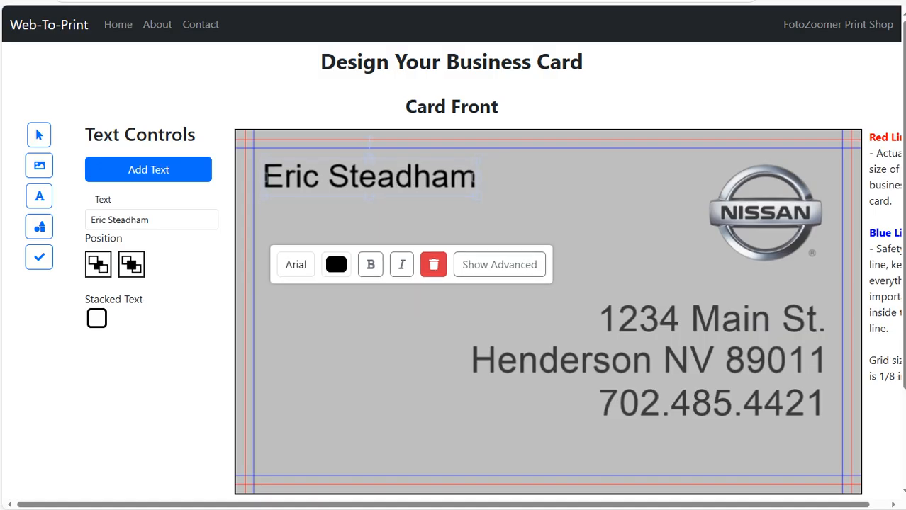
pyautogui.click(397, 312)
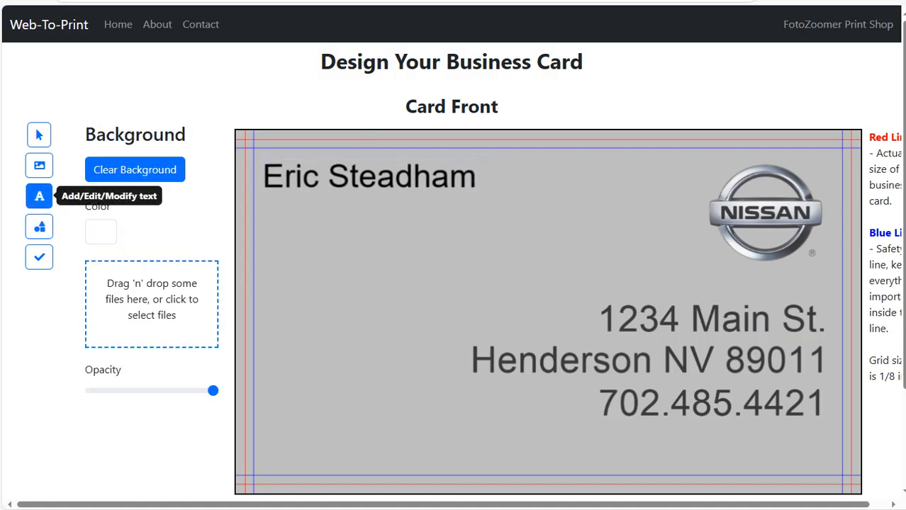
pyautogui.click(39, 197)
# - Add the cardholder's phone number as smaller text just below the name
pyautogui.click(148, 170)
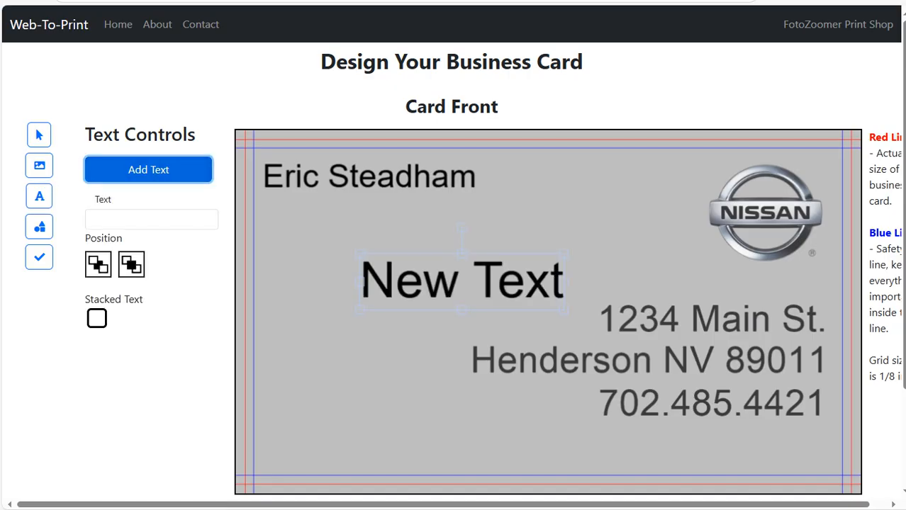
pyautogui.click(151, 220)
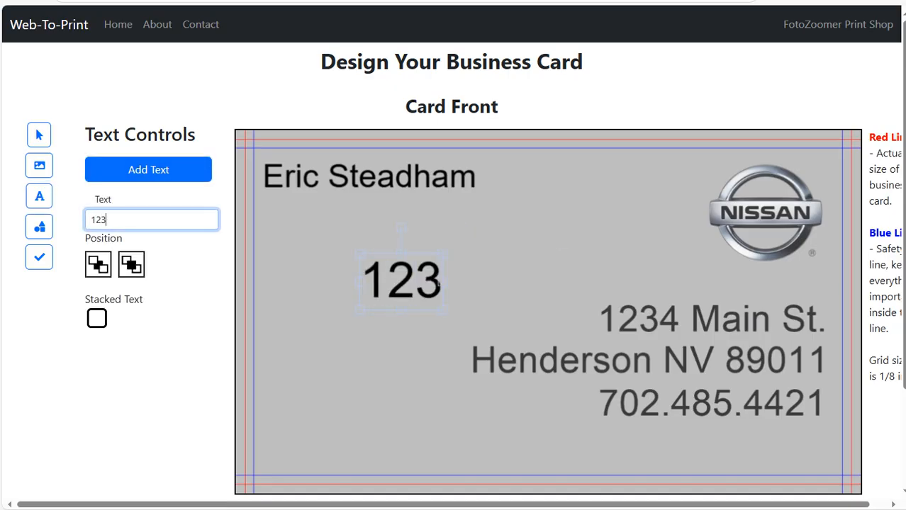
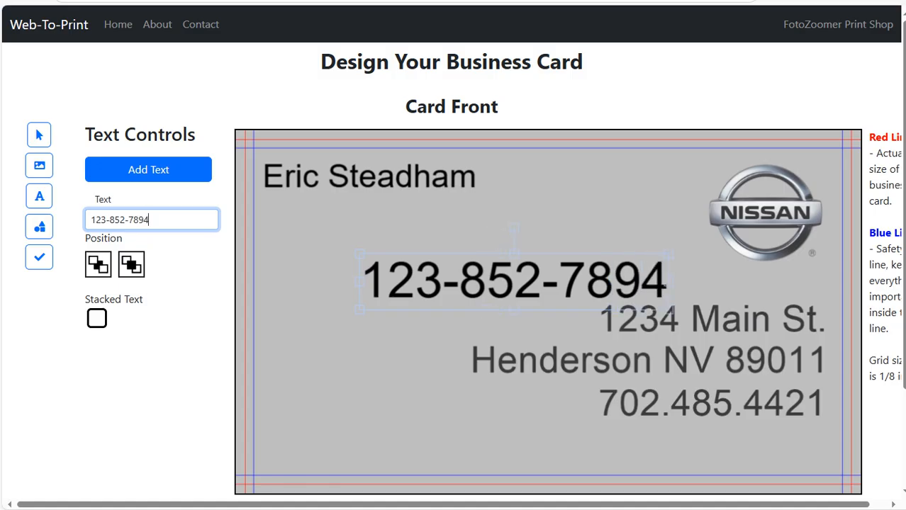
pyautogui.moveTo(669, 310); pyautogui.dragTo(523, 285)
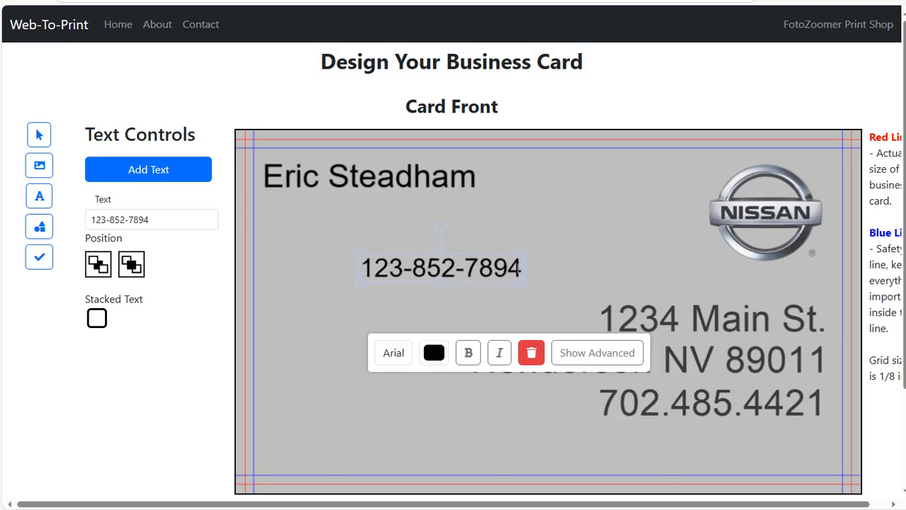
pyautogui.moveTo(440, 269); pyautogui.dragTo(340, 174)
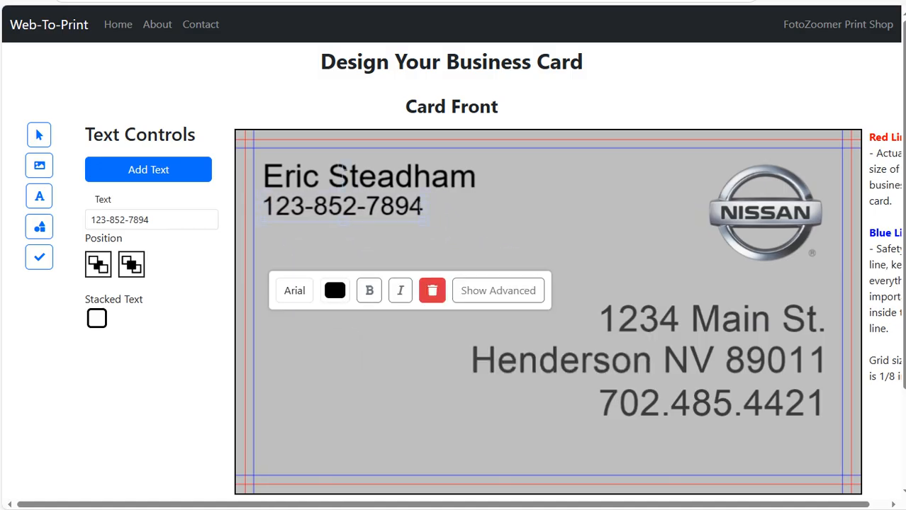
pyautogui.click(343, 171)
# - Left-align the name and phone number lines together in the top-left corner
pyautogui.moveTo(495, 250); pyautogui.dragTo(372, 163)
pyautogui.moveTo(395, 204); pyautogui.dragTo(385, 205)
pyautogui.click(101, 154)
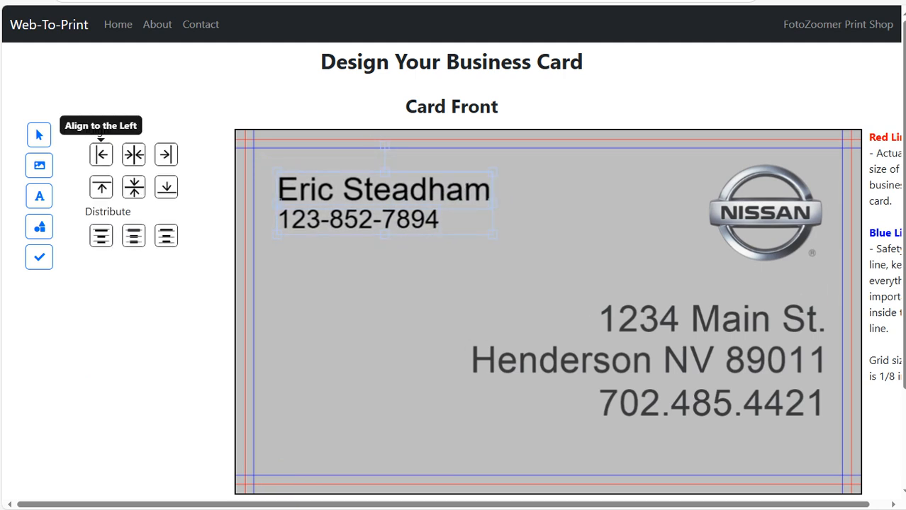
pyautogui.click(366, 305)
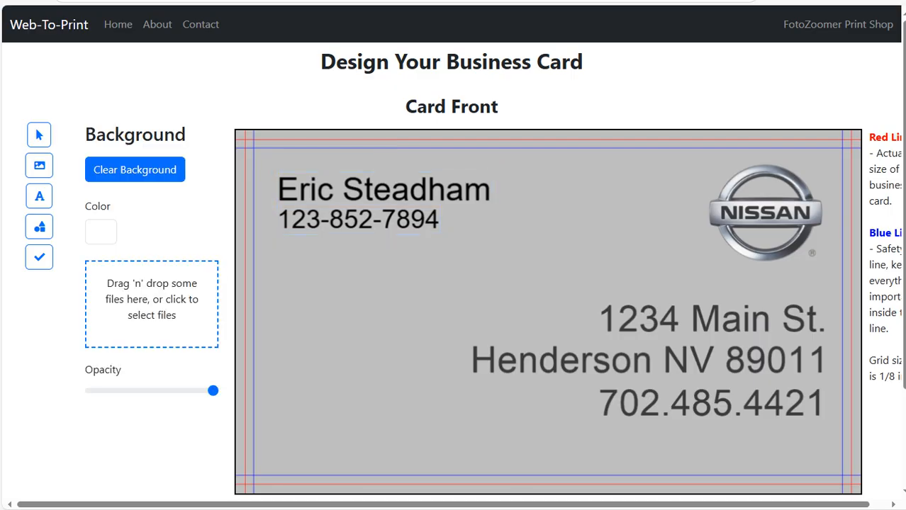
pyautogui.moveTo(384, 190); pyautogui.dragTo(372, 175)
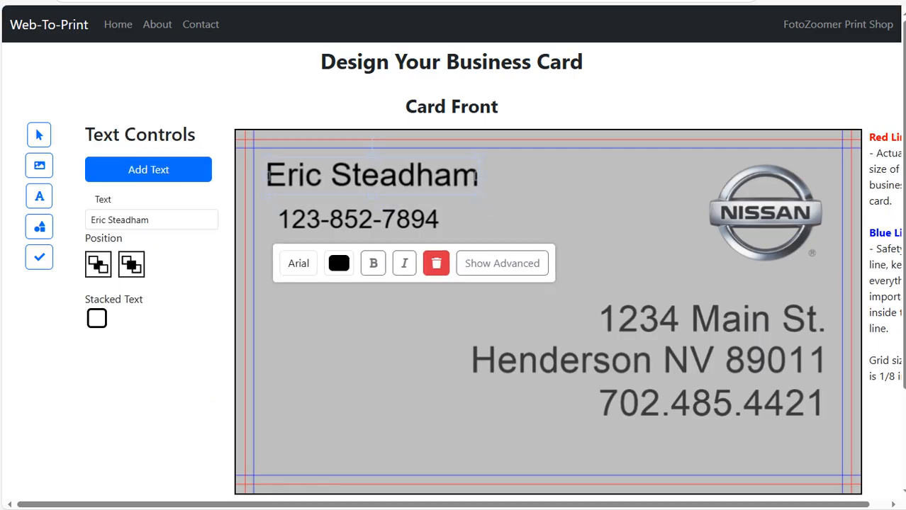
pyautogui.moveTo(359, 219); pyautogui.dragTo(344, 442)
pyautogui.moveTo(426, 303); pyautogui.dragTo(369, 226)
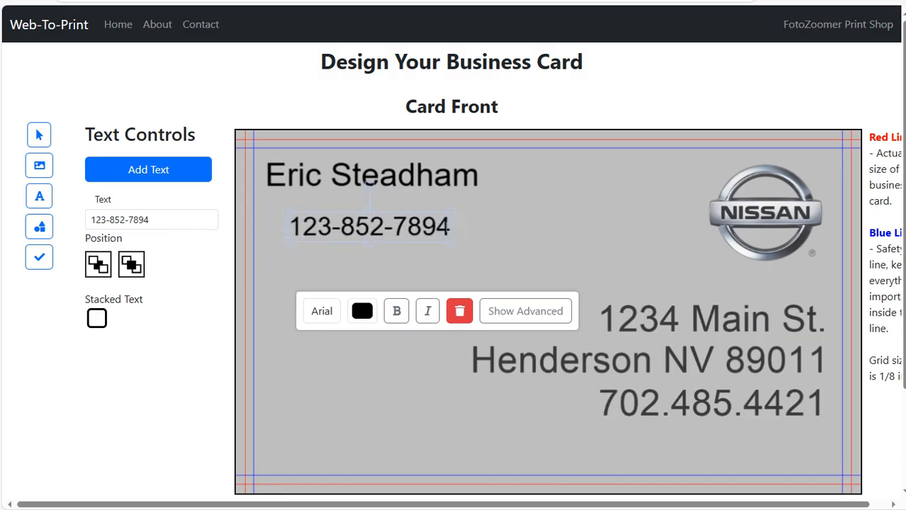
pyautogui.click(439, 268)
pyautogui.moveTo(438, 268); pyautogui.dragTo(350, 156)
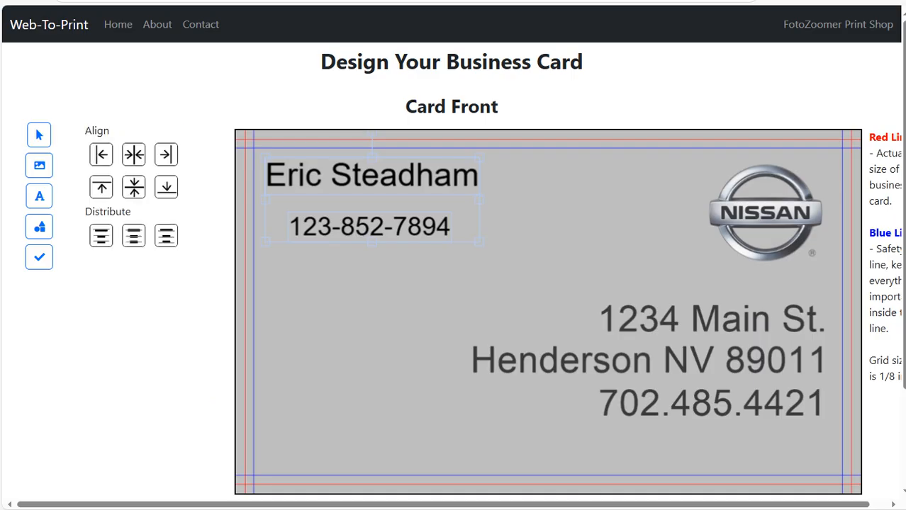
pyautogui.click(101, 155)
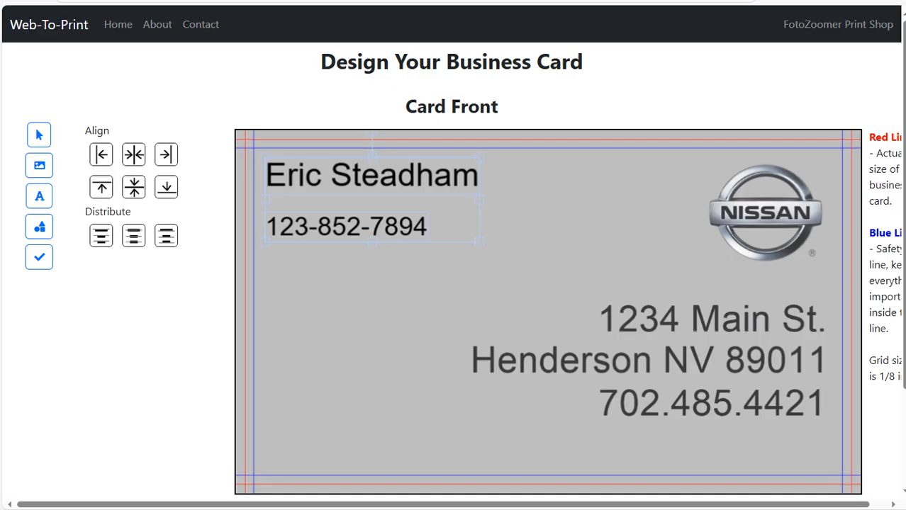
pyautogui.moveTo(361, 178)
pyautogui.mouseDown()
pyautogui.moveTo(379, 213)
pyautogui.moveTo(355, 196)
pyautogui.moveTo(362, 179)
pyautogui.mouseUp()
pyautogui.click(376, 305)
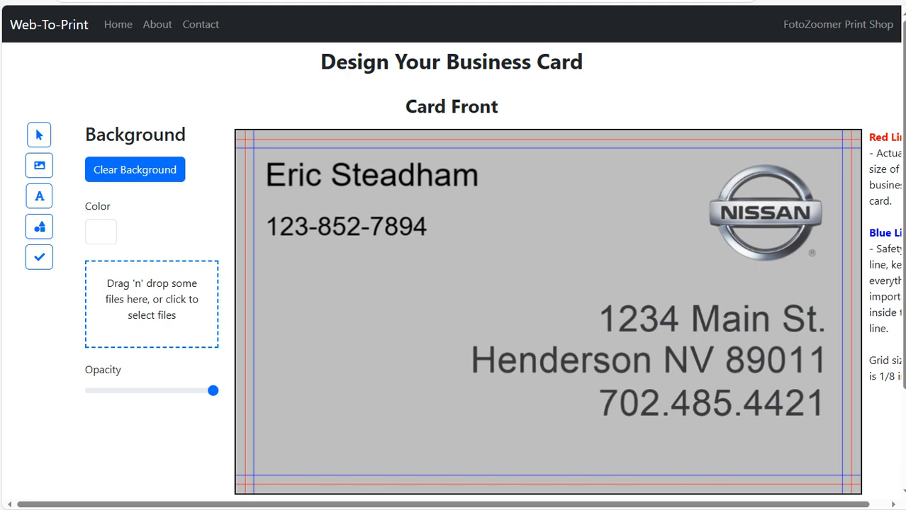
# - Finish the design as a single-sided card, declining a back side
pyautogui.scroll(-3, 453, 269)
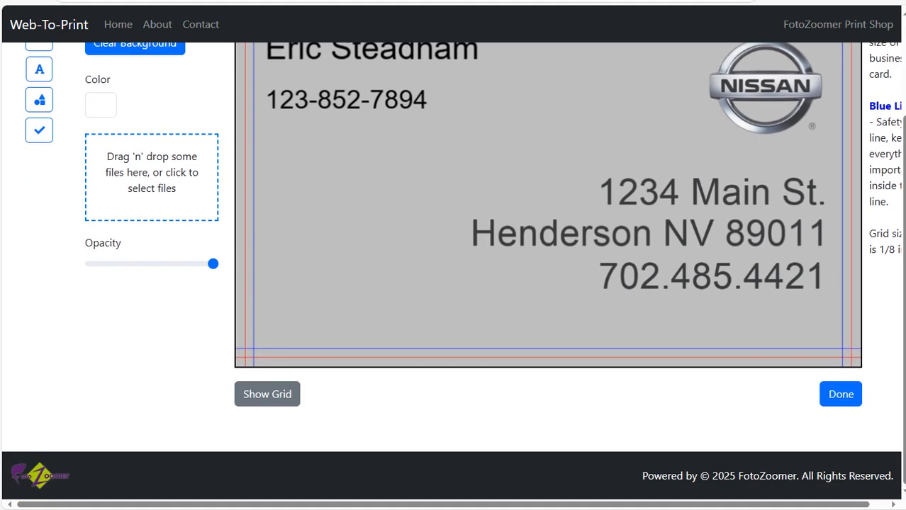
pyautogui.click(841, 394)
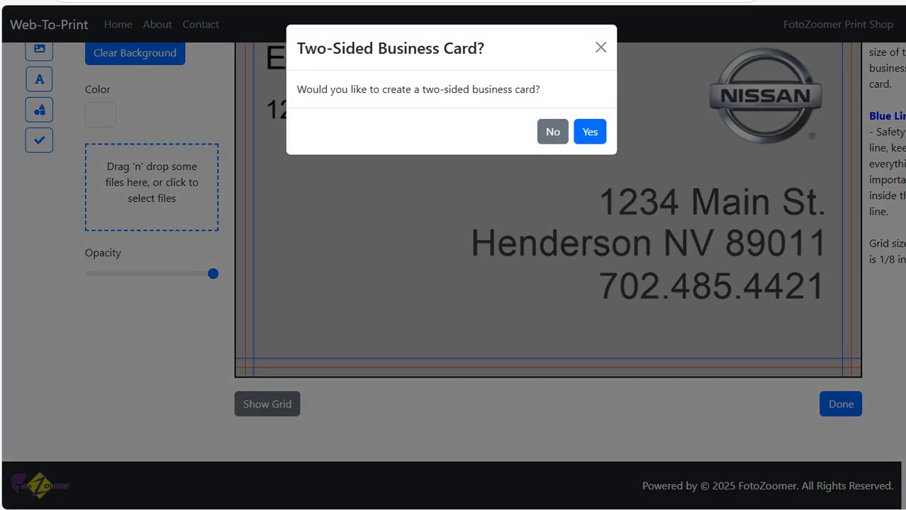
pyautogui.click(553, 132)
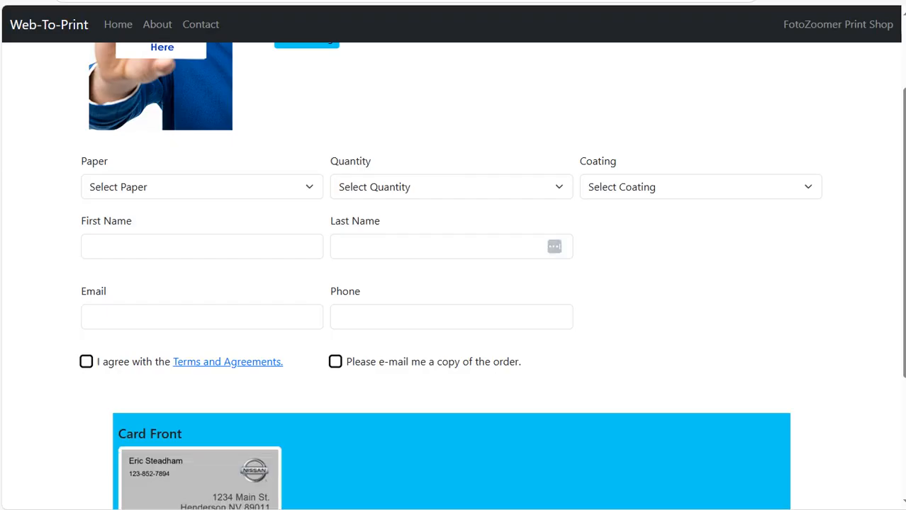
# - Choose 14 pt paper, a quantity of 500 and Front Only coating
pyautogui.click(202, 187)
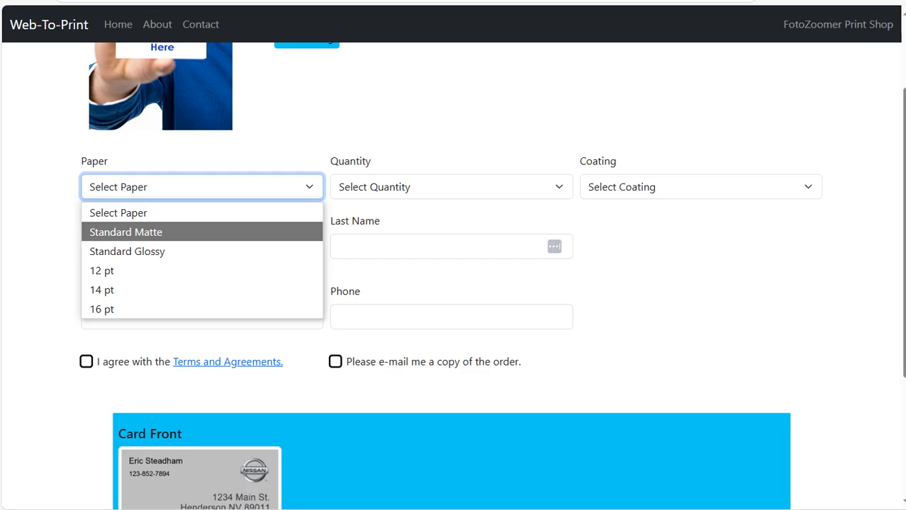
pyautogui.click(202, 290)
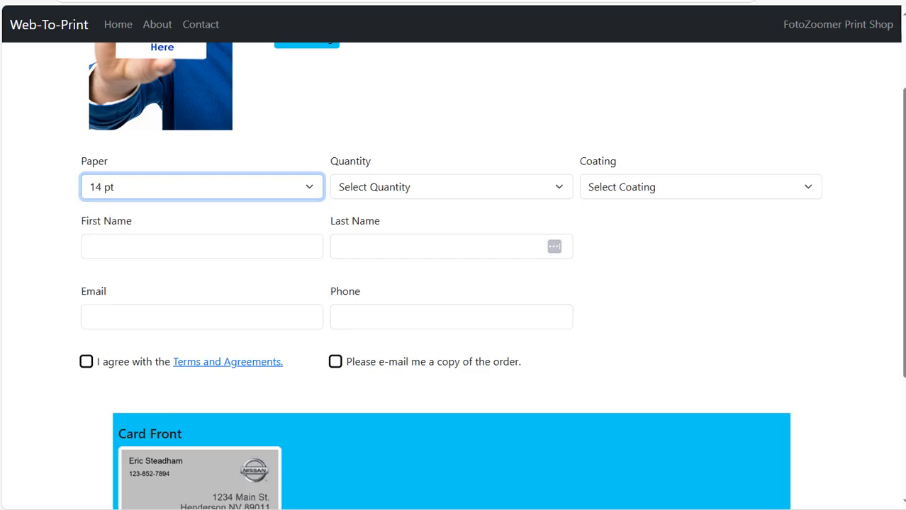
pyautogui.click(451, 186)
pyautogui.click(445, 287)
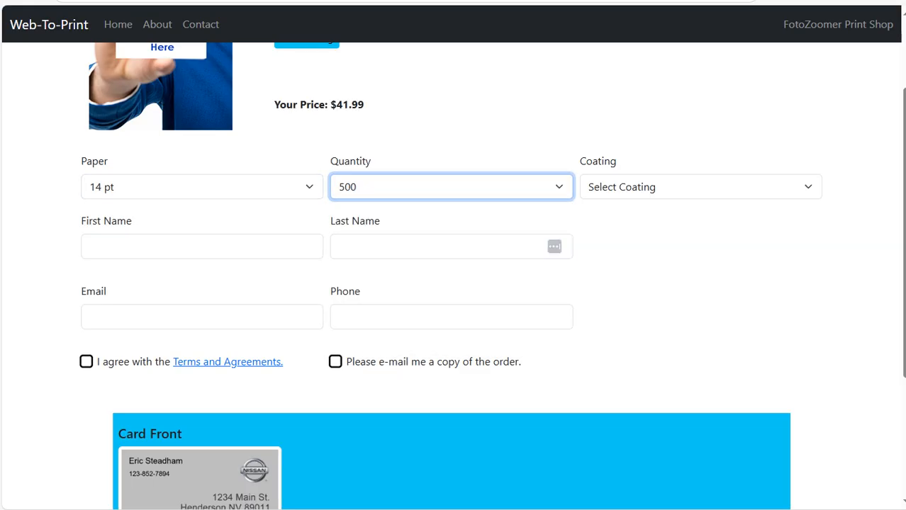
pyautogui.click(701, 186)
pyautogui.click(700, 251)
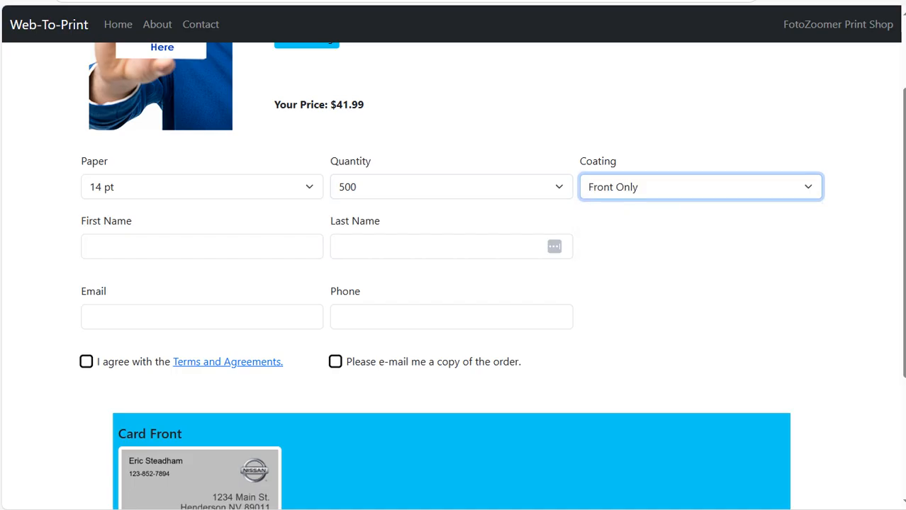
# - Autofill the contact details, accept the terms and request an e-mailed order copy
pyautogui.click(202, 247)
pyautogui.click(202, 302)
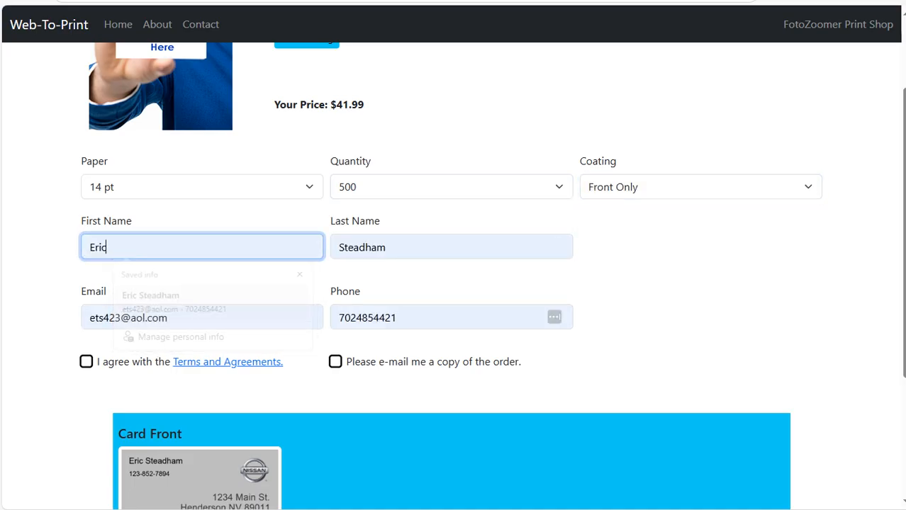
pyautogui.click(86, 362)
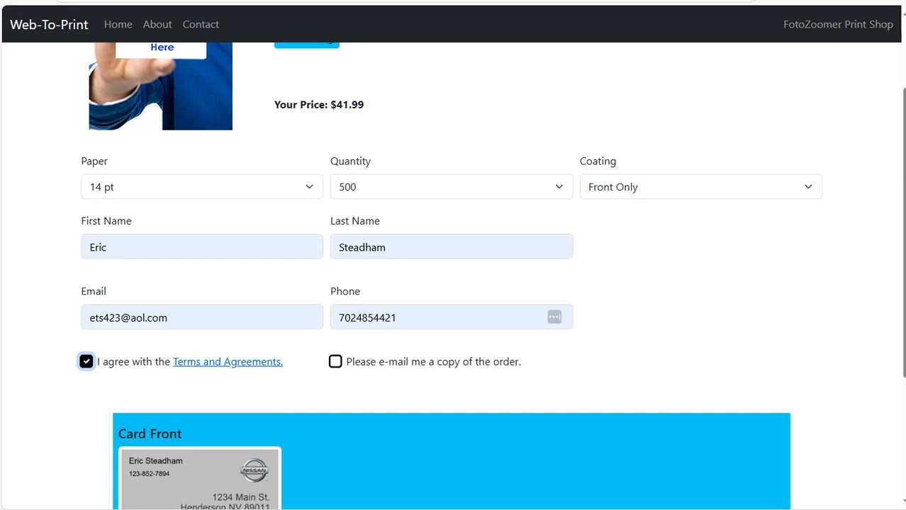
pyautogui.click(336, 362)
pyautogui.scroll(-2, 453, 284)
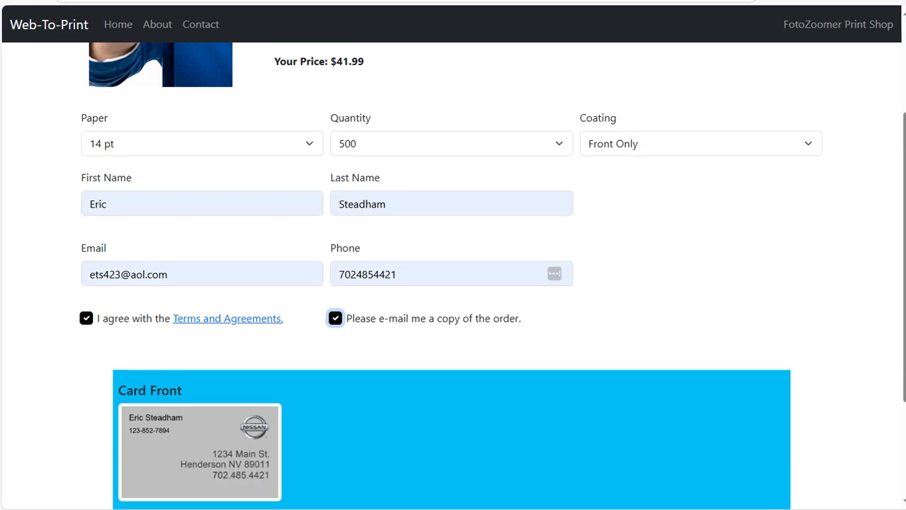